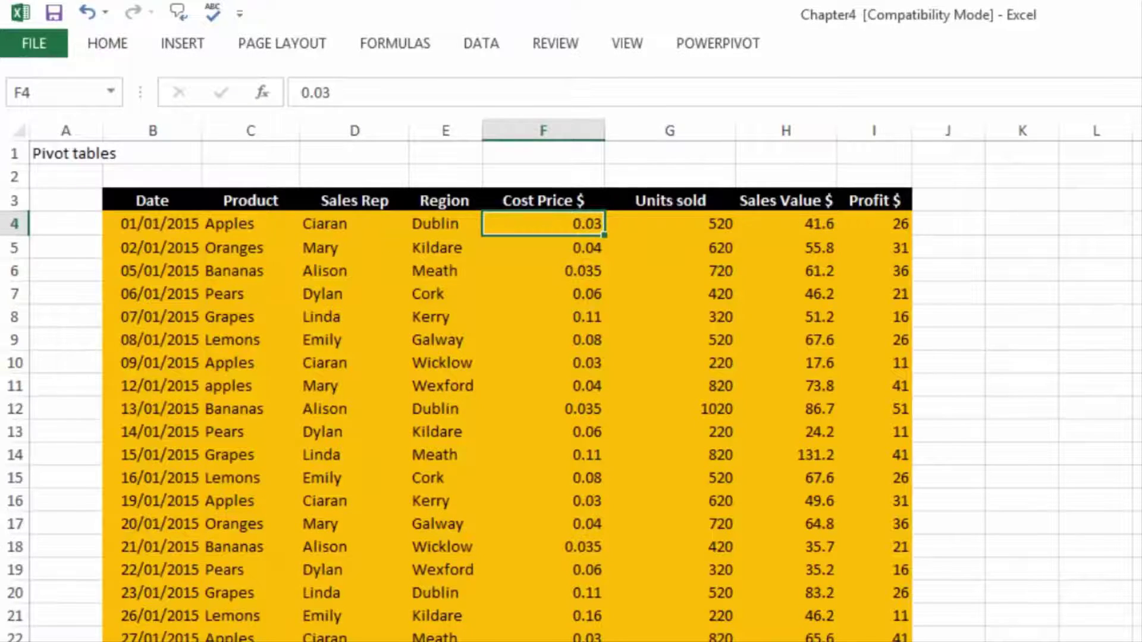
Step: Examine the sales data columns from Date to Profit $, highlighting each in turn and checking the full list of dates
drag(165, 228, 165, 344)
drag(273, 222, 268, 351)
drag(416, 224, 414, 343)
drag(491, 226, 479, 338)
drag(637, 219, 633, 344)
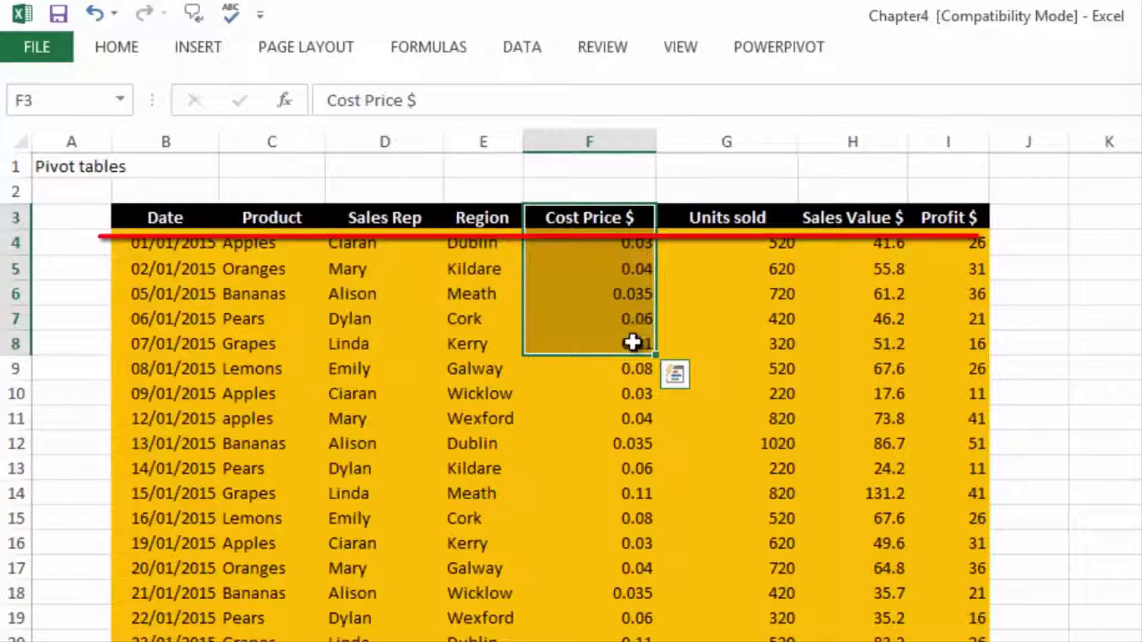
drag(771, 205, 761, 347)
drag(886, 218, 875, 336)
drag(964, 216, 955, 341)
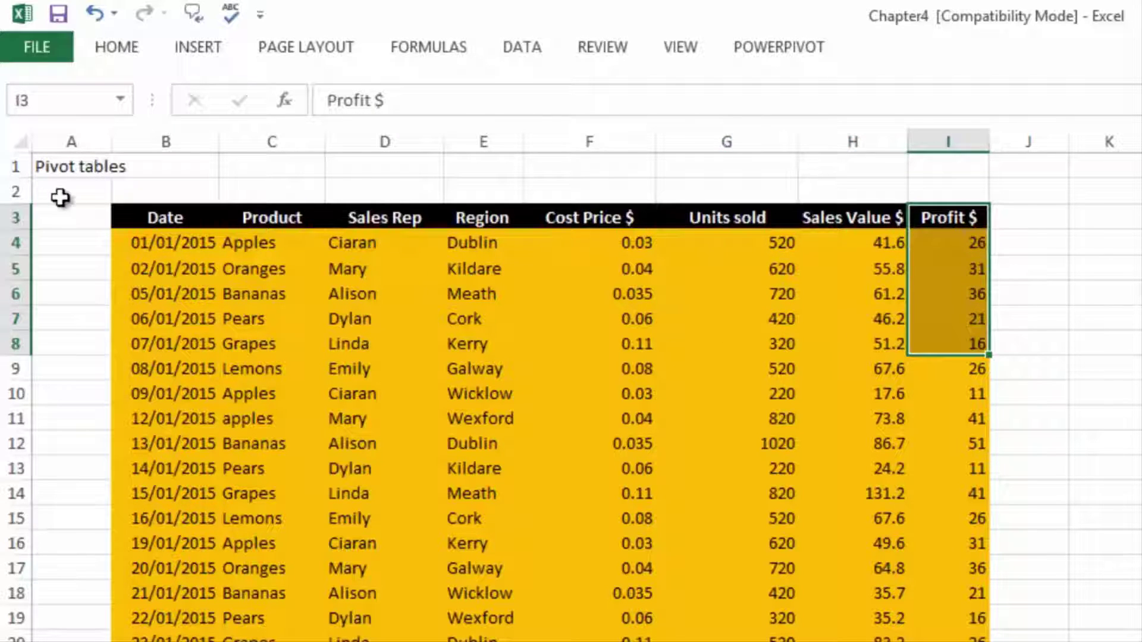
drag(157, 241, 158, 641)
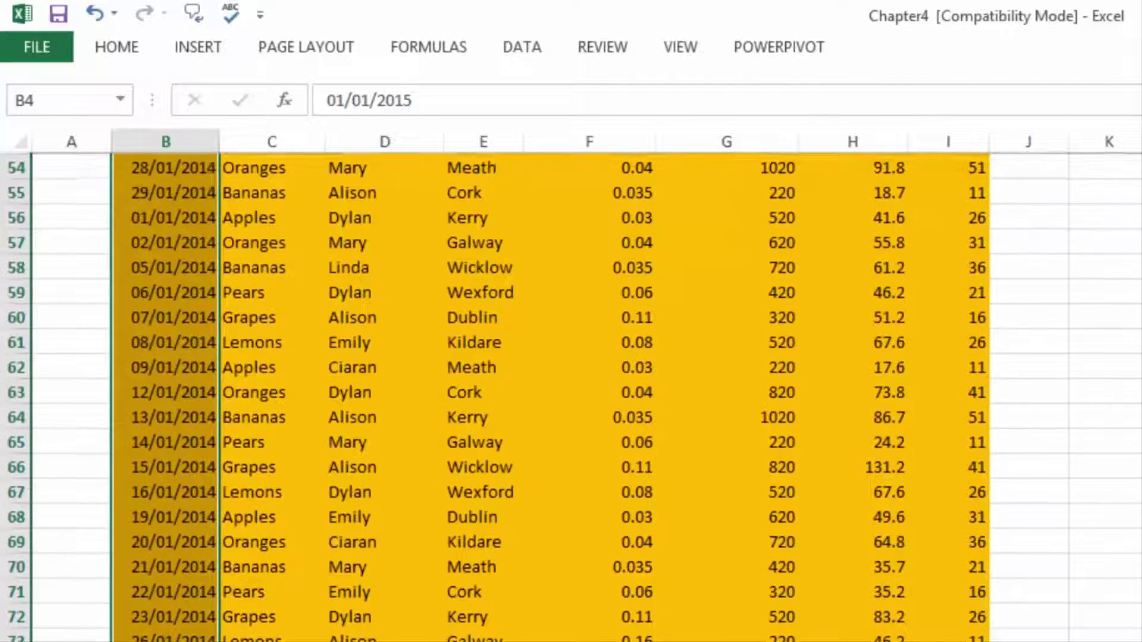
scroll(571, 392, up, 18)
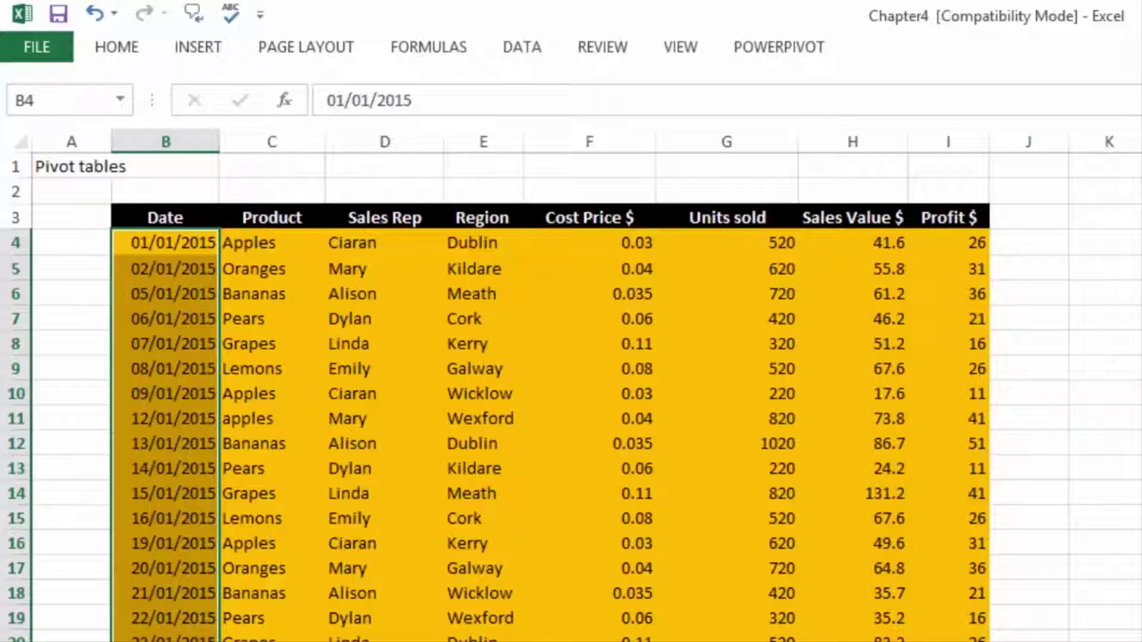
Step: Go through the PivotTable and PivotChart Wizard with range B3:I85 as far as the destination choice and cancel it
key(alt+d)
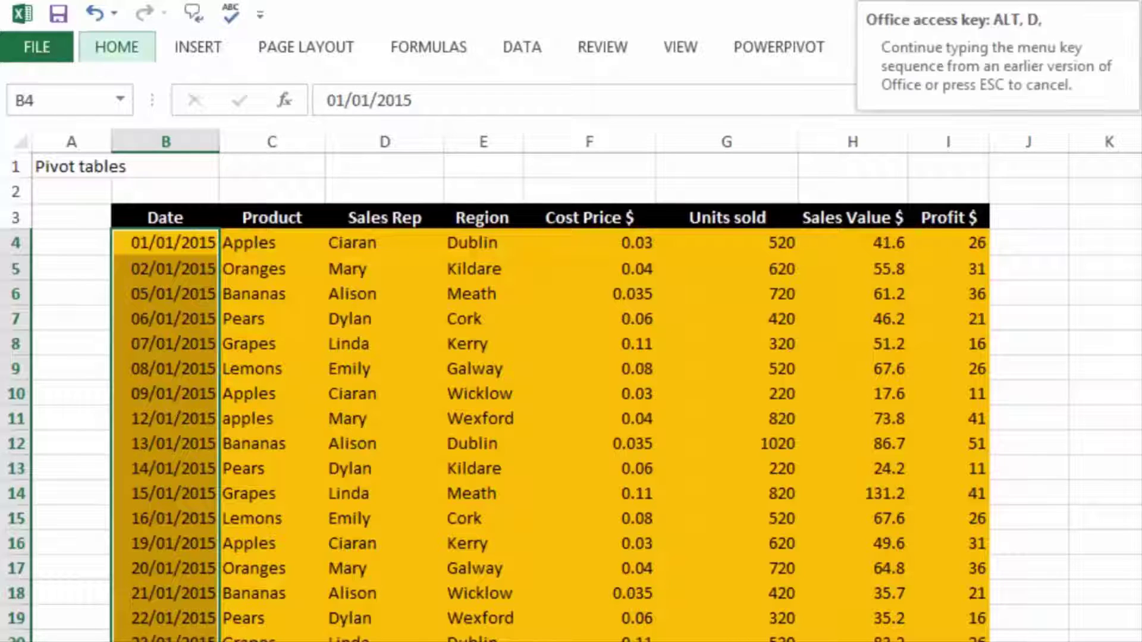
key(p)
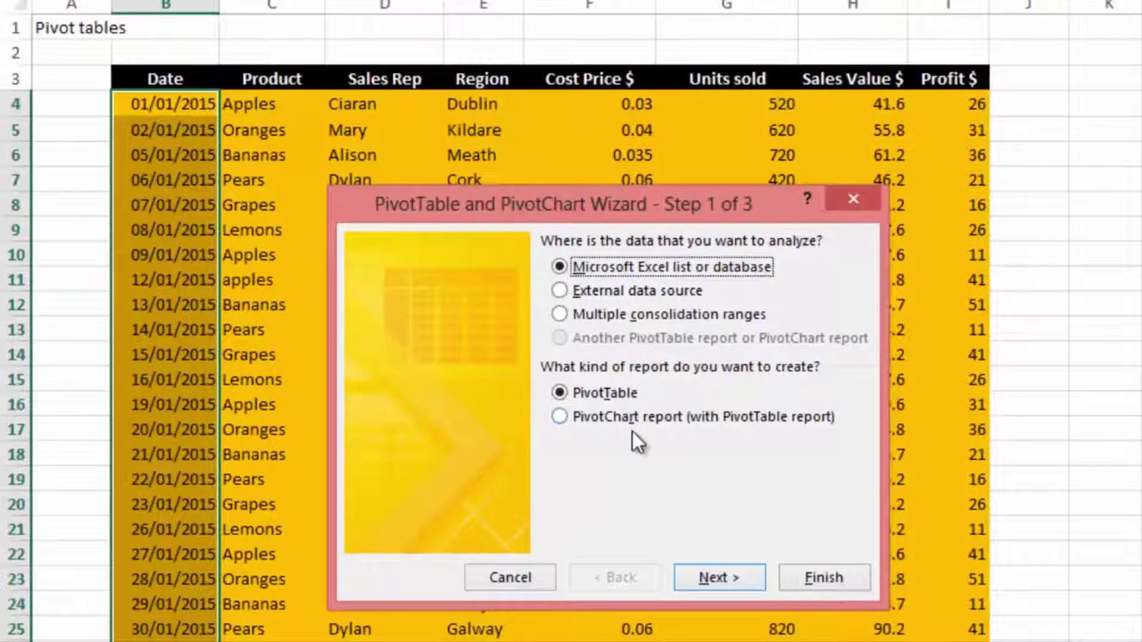
click(741, 572)
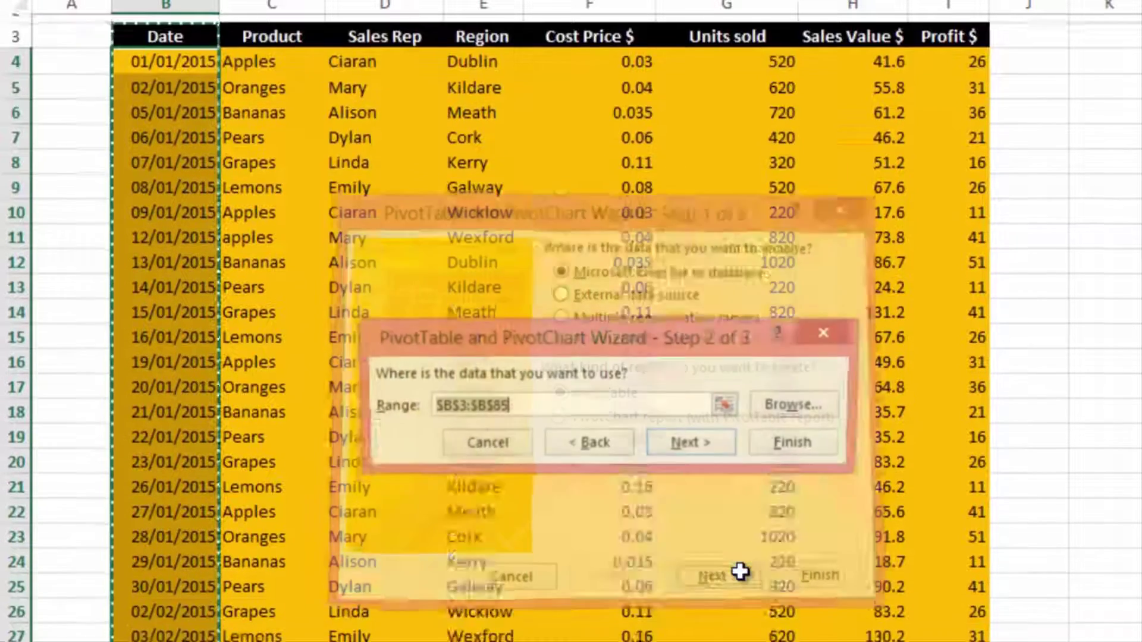
drag(170, 27, 964, 641)
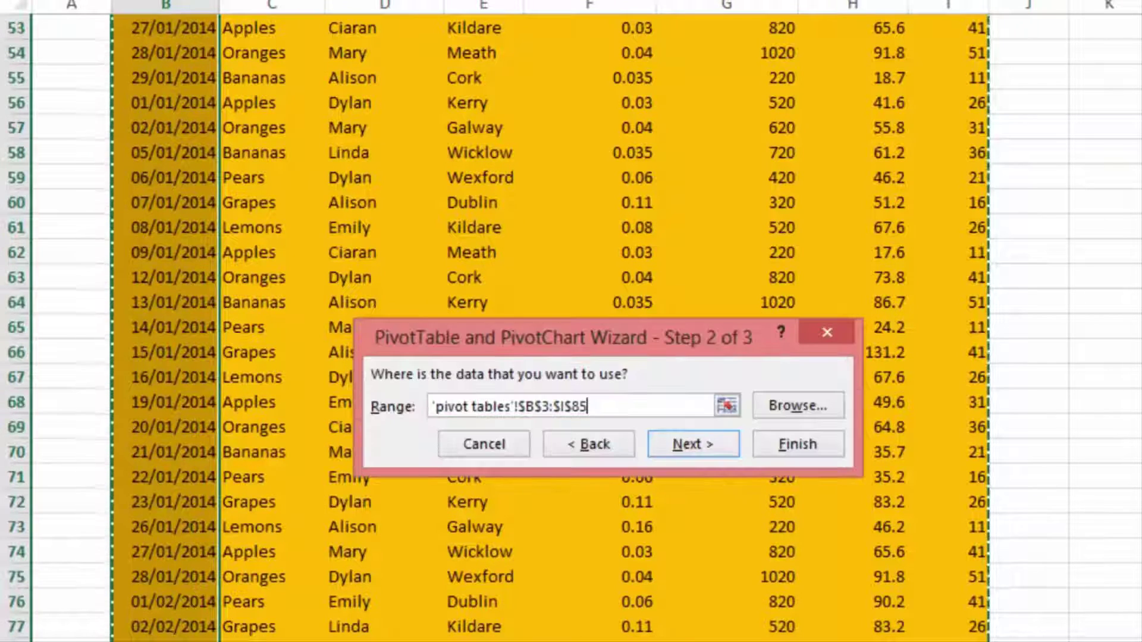
click(712, 443)
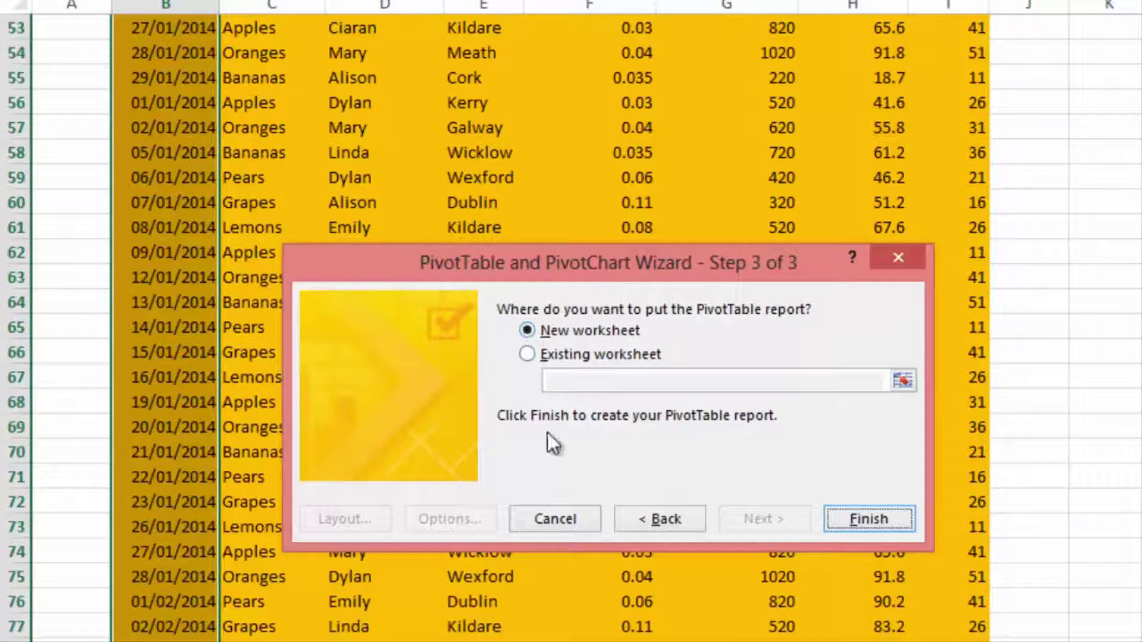
click(573, 519)
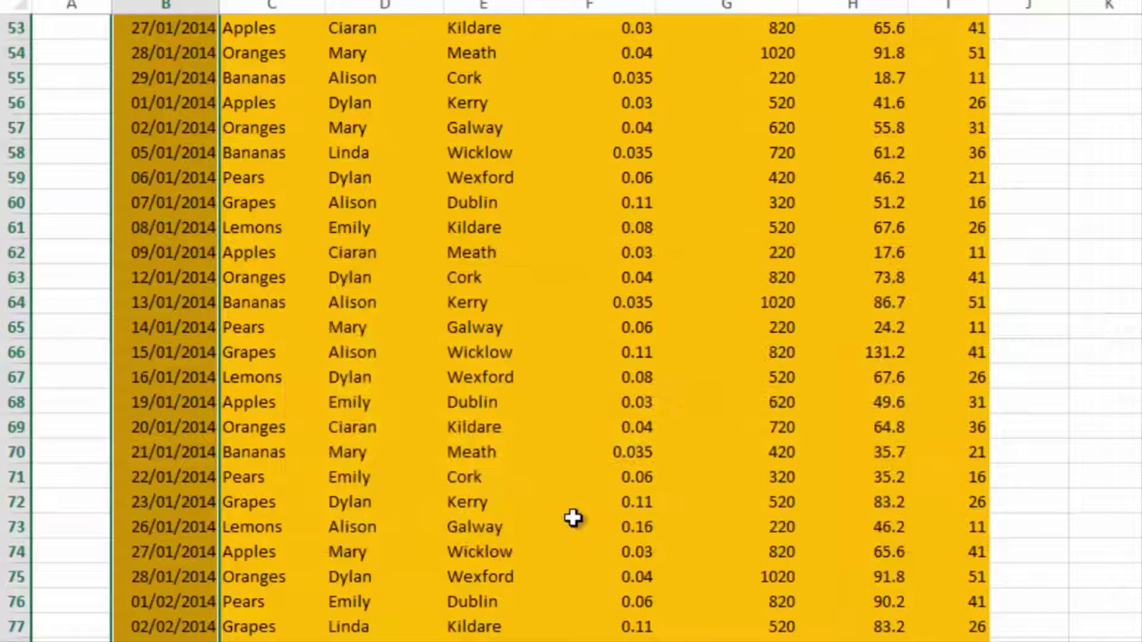
scroll(571, 328, up, 17)
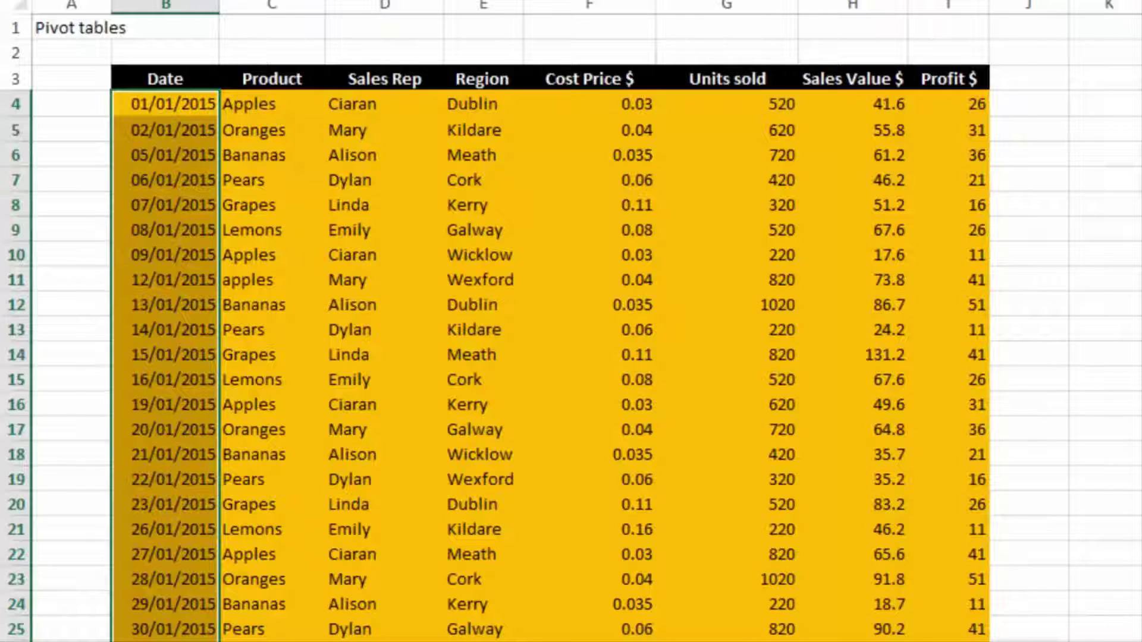
Step: Bring up the Create PivotTable dialog for the selected dates and dismiss it without creating anything
key(alt)
key(n)
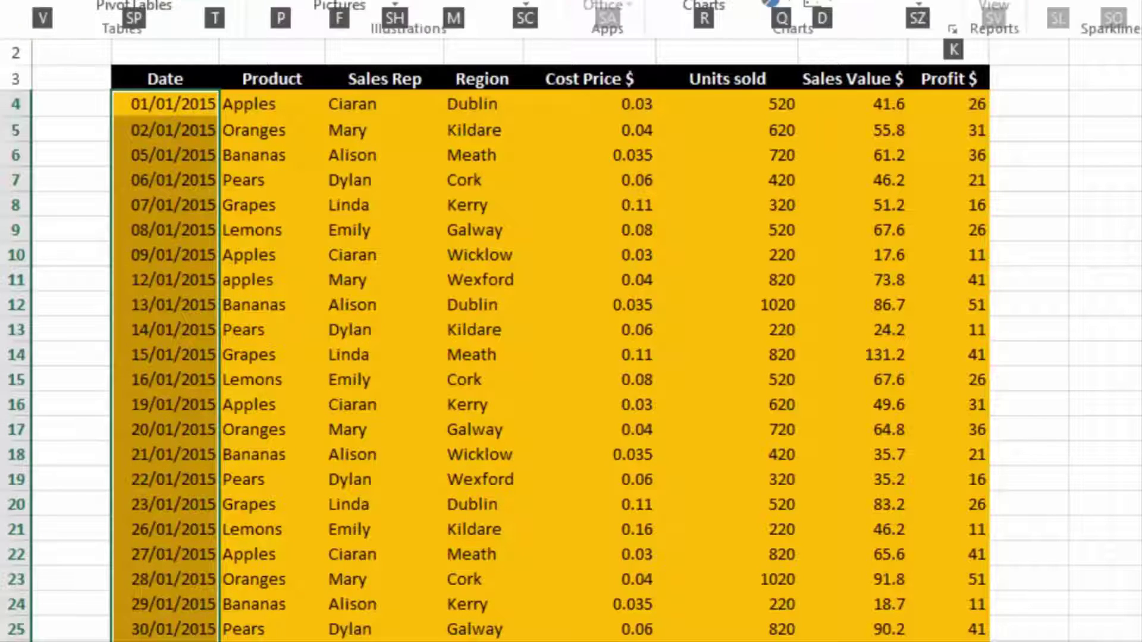
key(v)
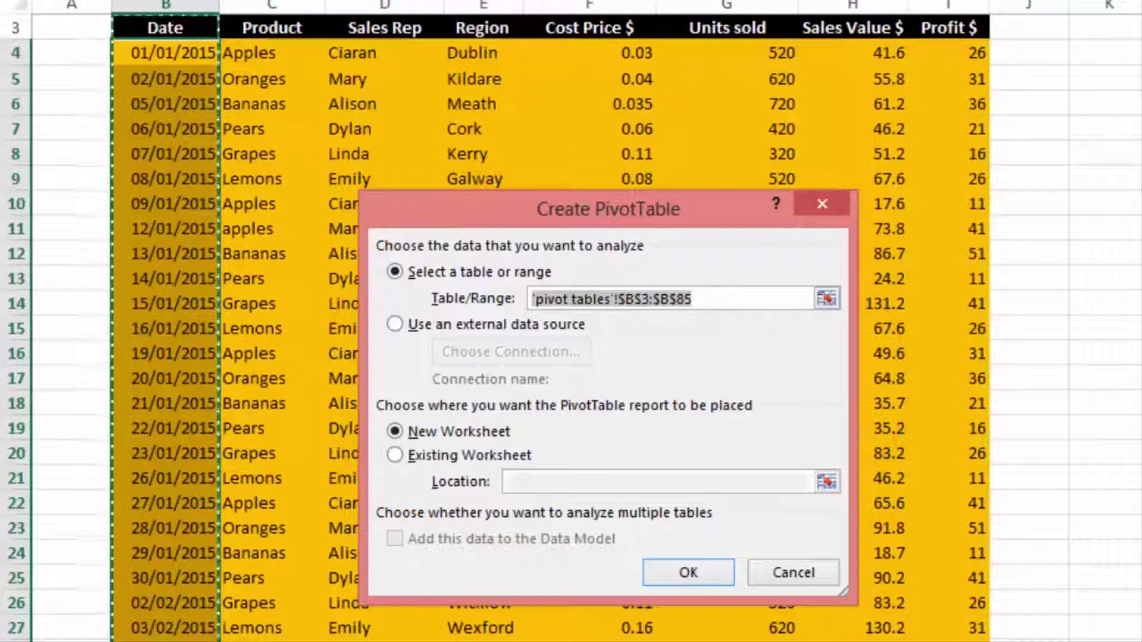
click(786, 569)
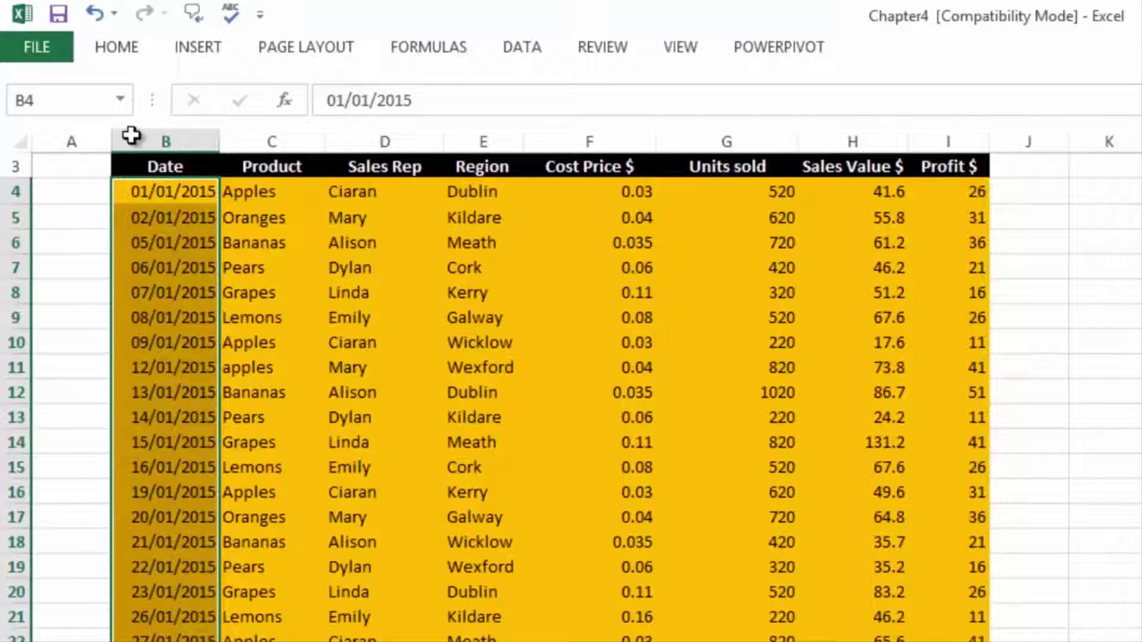
Step: Preview the recommended PivotTables for the sales data, from Sum of Profit $ by Product to Sum of Sales Value $ by Units sold and Region
click(211, 50)
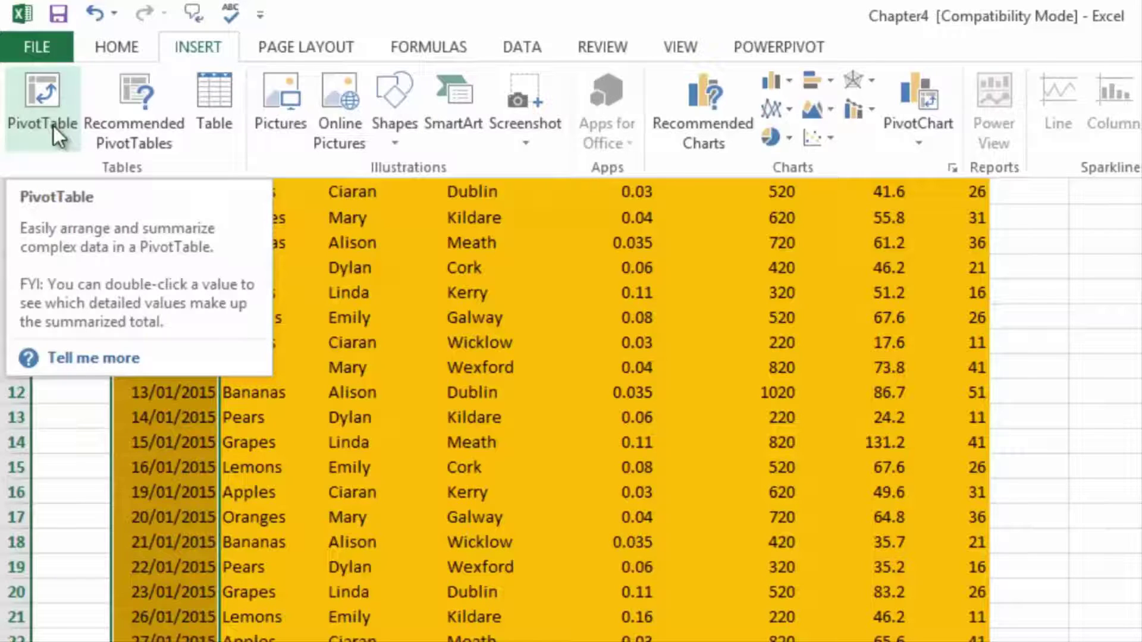
click(117, 130)
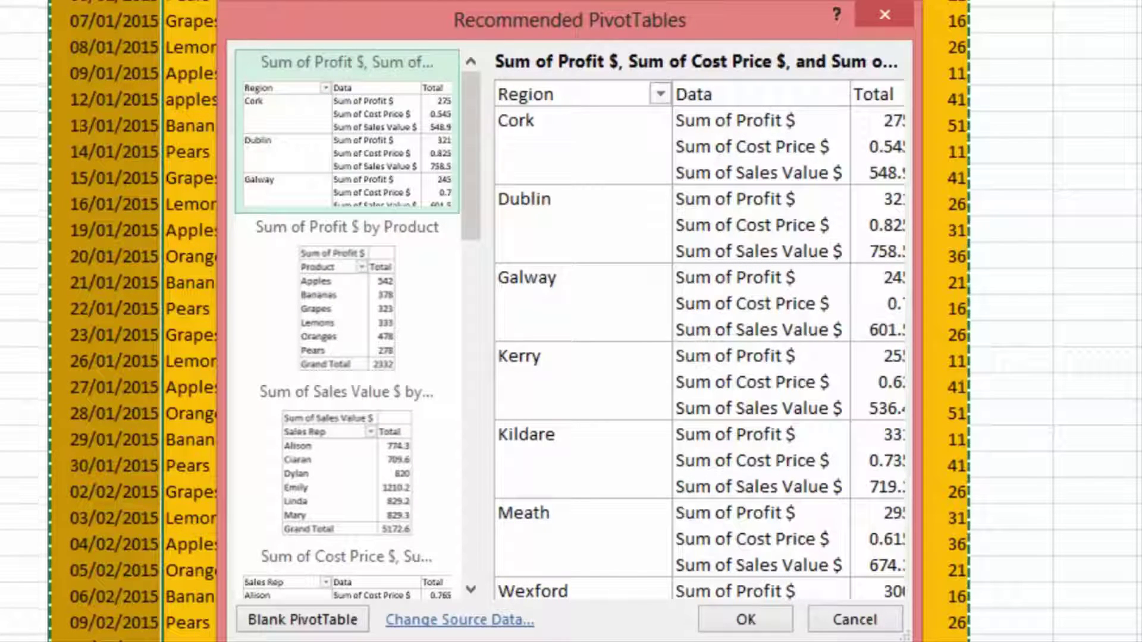
click(354, 332)
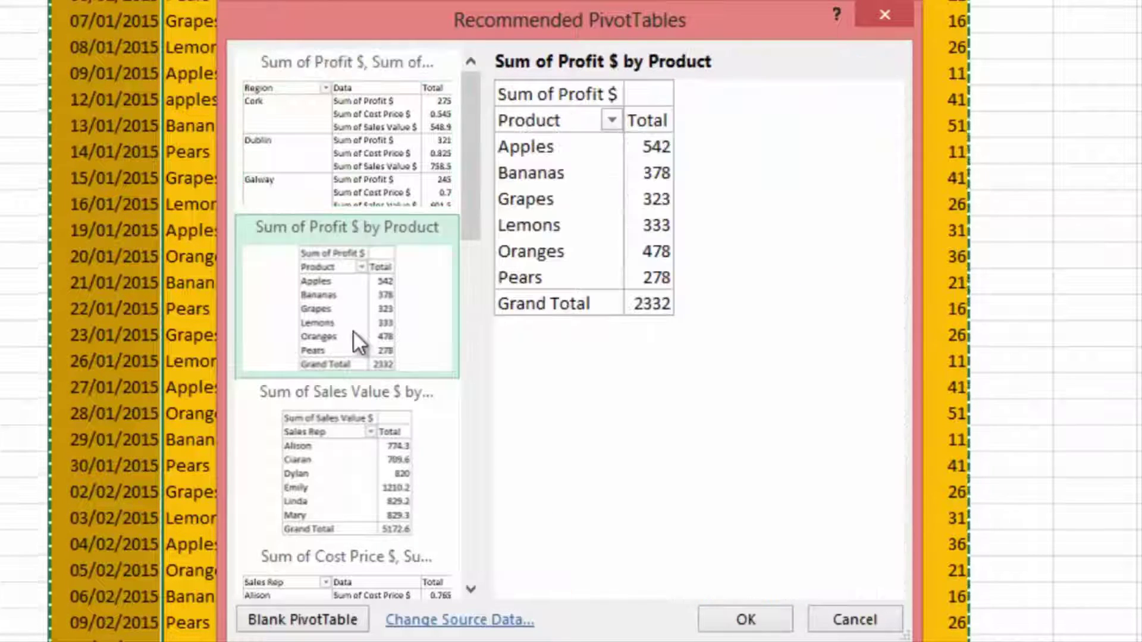
click(329, 449)
drag(476, 205, 469, 540)
click(352, 380)
click(364, 362)
click(340, 511)
click(397, 411)
click(340, 559)
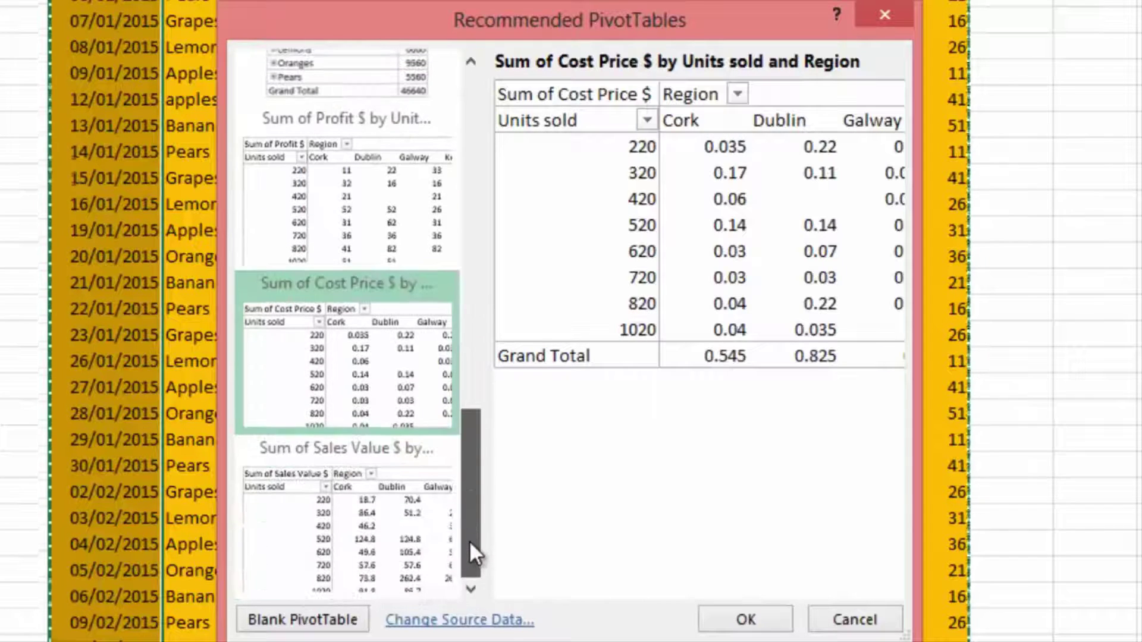
click(384, 533)
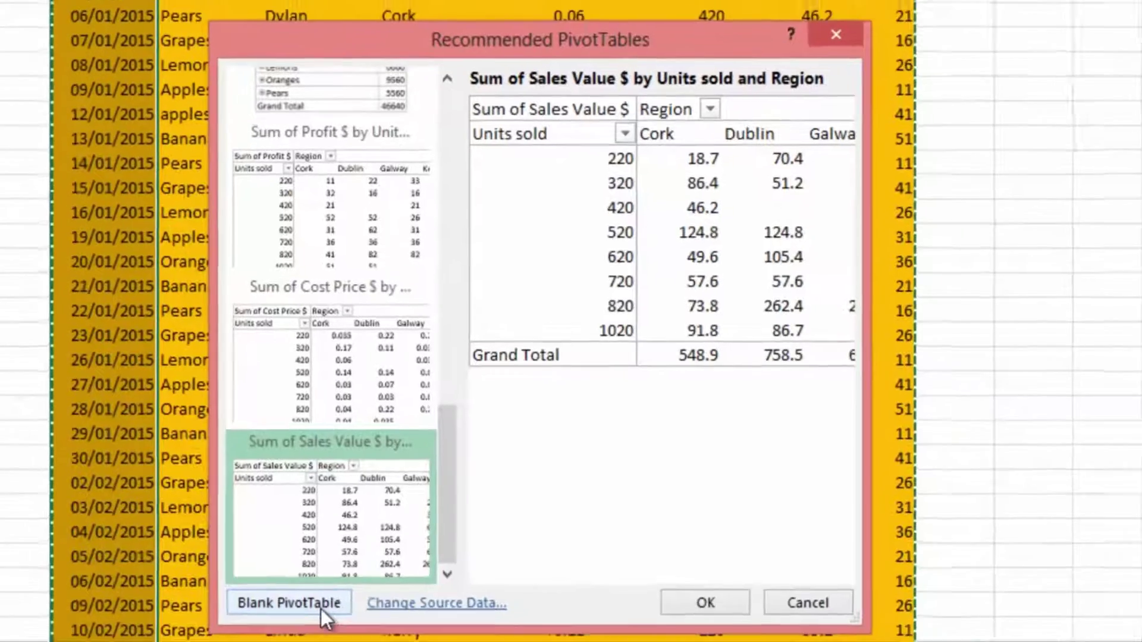
Step: Create a blank PivotTable from the recommendations and delete the new Sheet2 that holds it
click(336, 621)
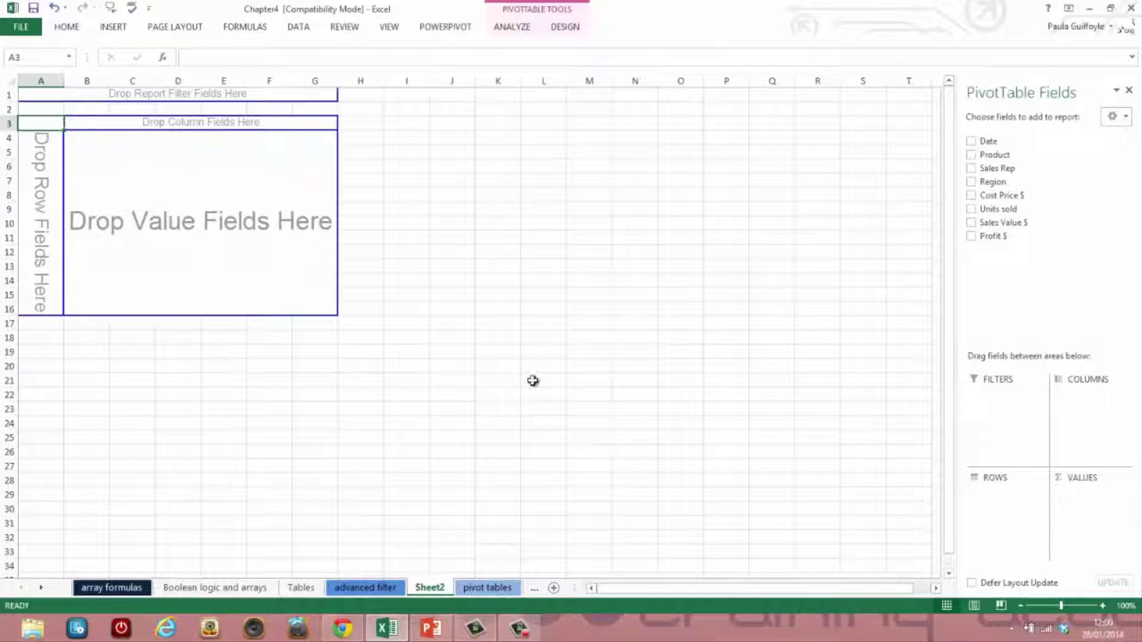
right_click(439, 590)
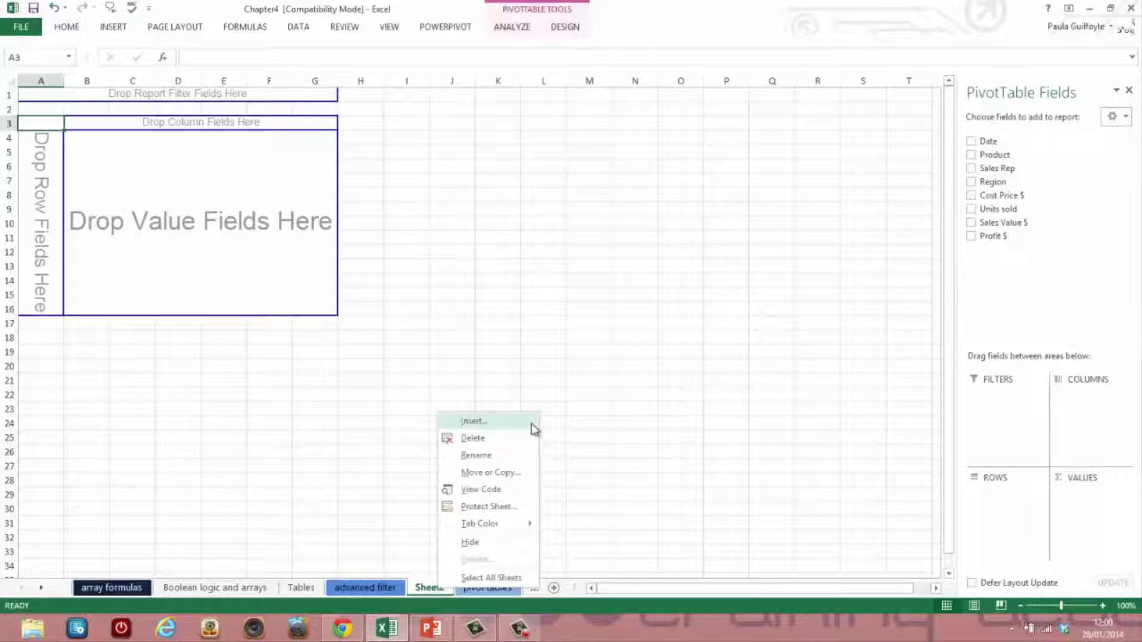
click(504, 445)
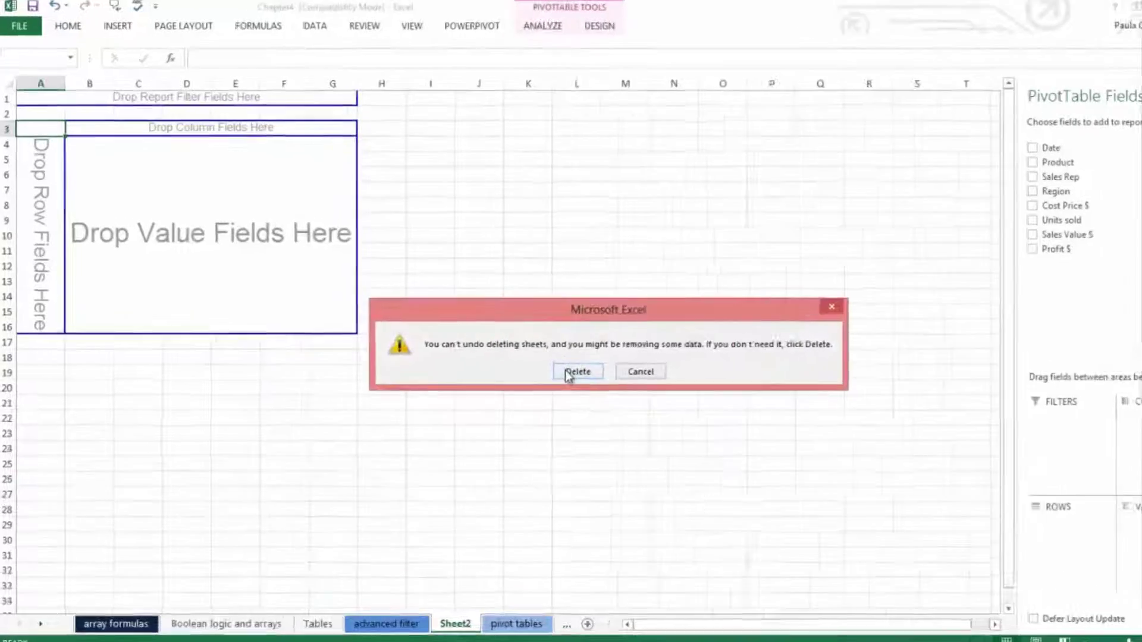
click(536, 349)
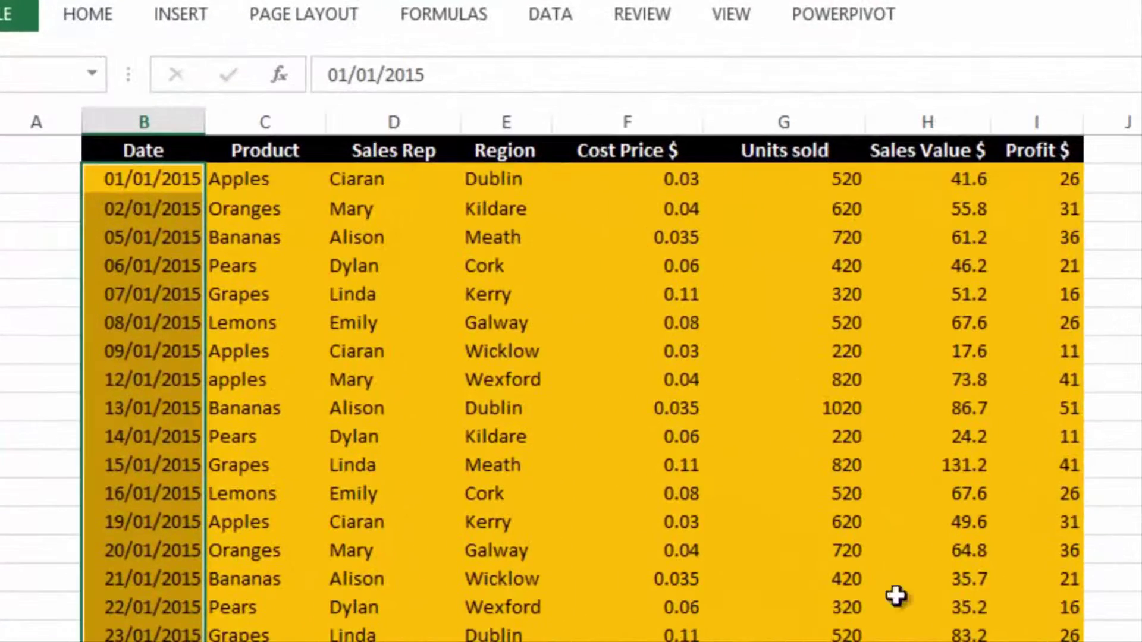
Step: Create a PivotTable on a new worksheet from the range B3:I85 of the pivot tables sheet
click(377, 409)
scroll(571, 386, up, 1)
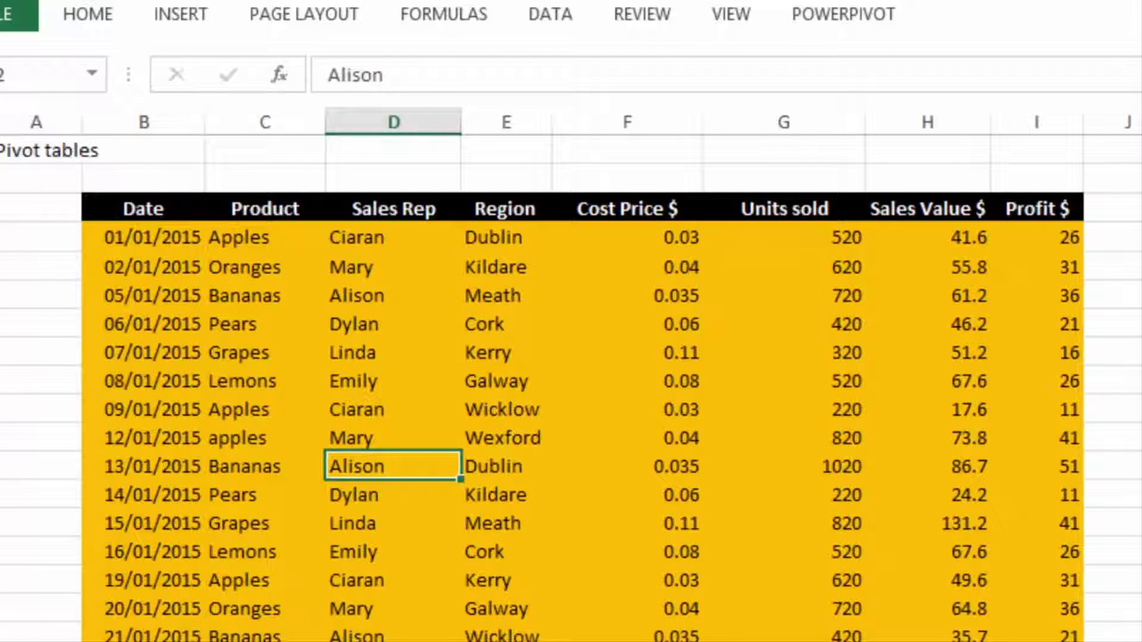
click(180, 13)
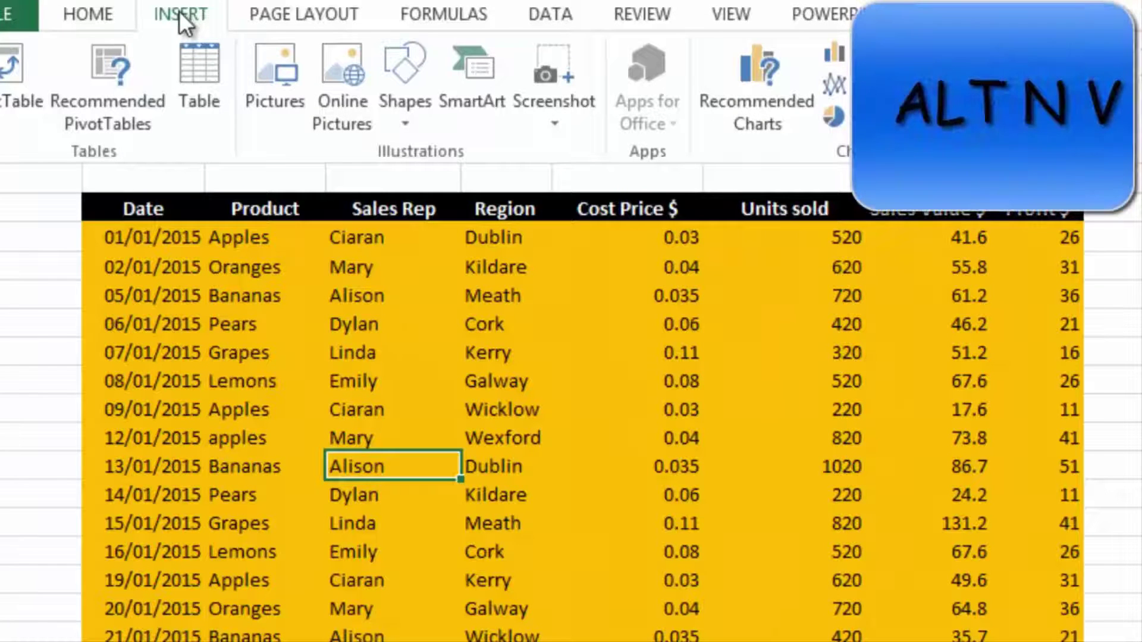
click(4, 101)
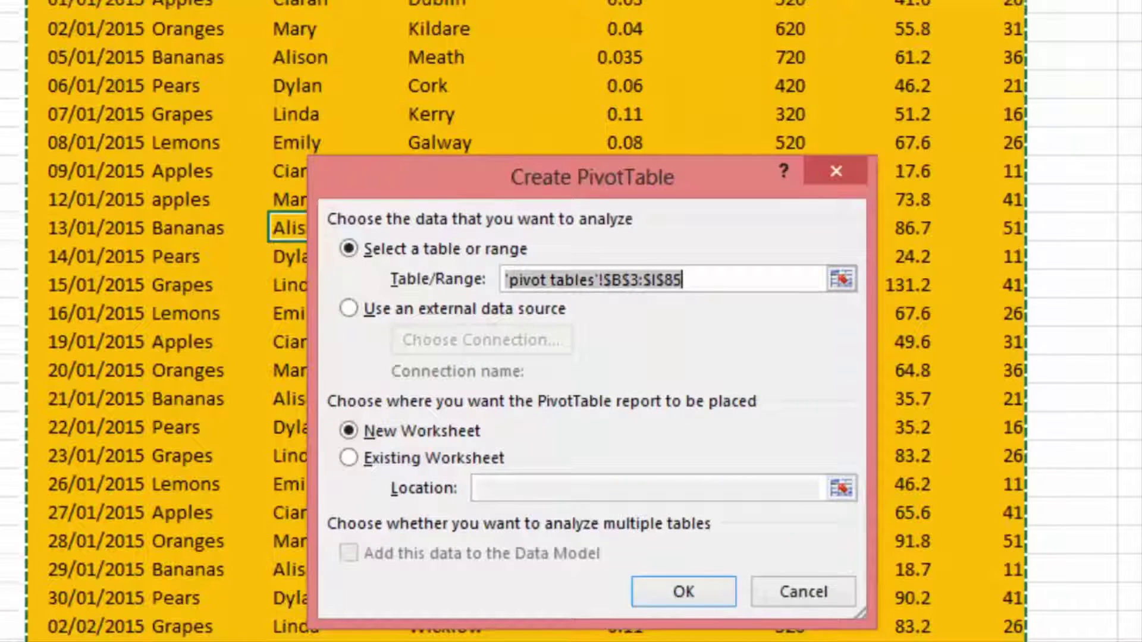
scroll(337, 374, up, 1)
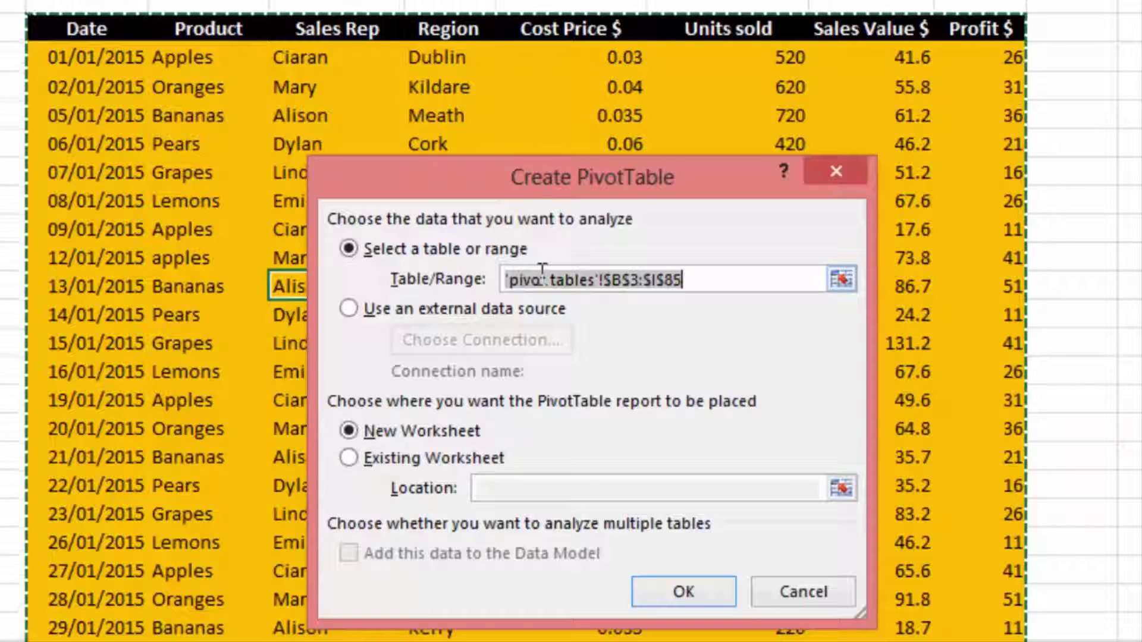
drag(56, 31, 988, 553)
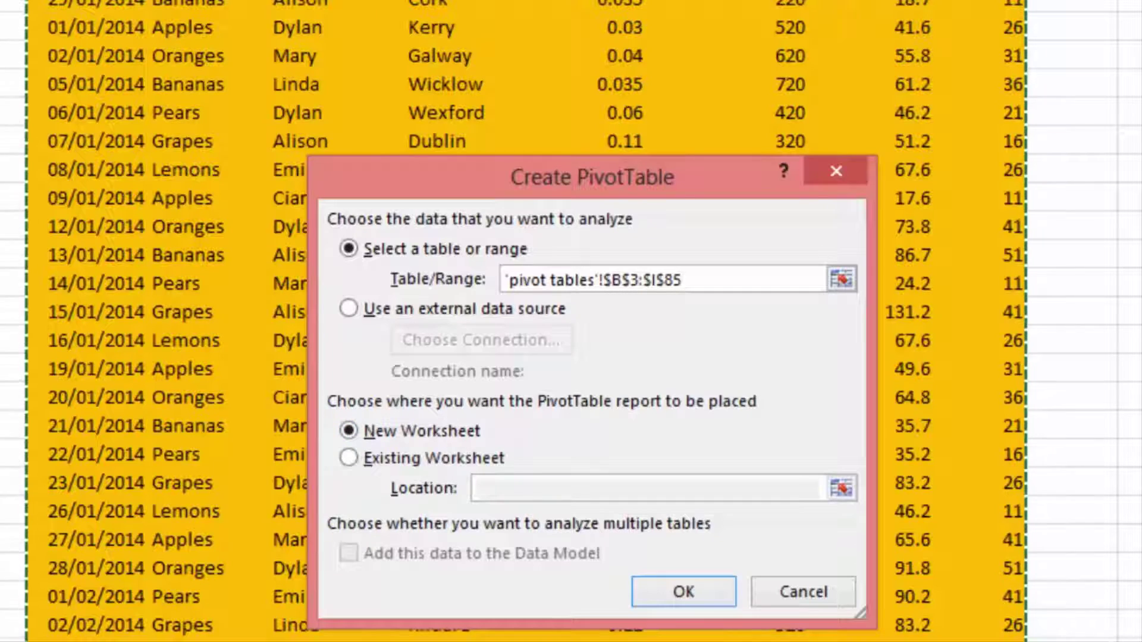
click(709, 588)
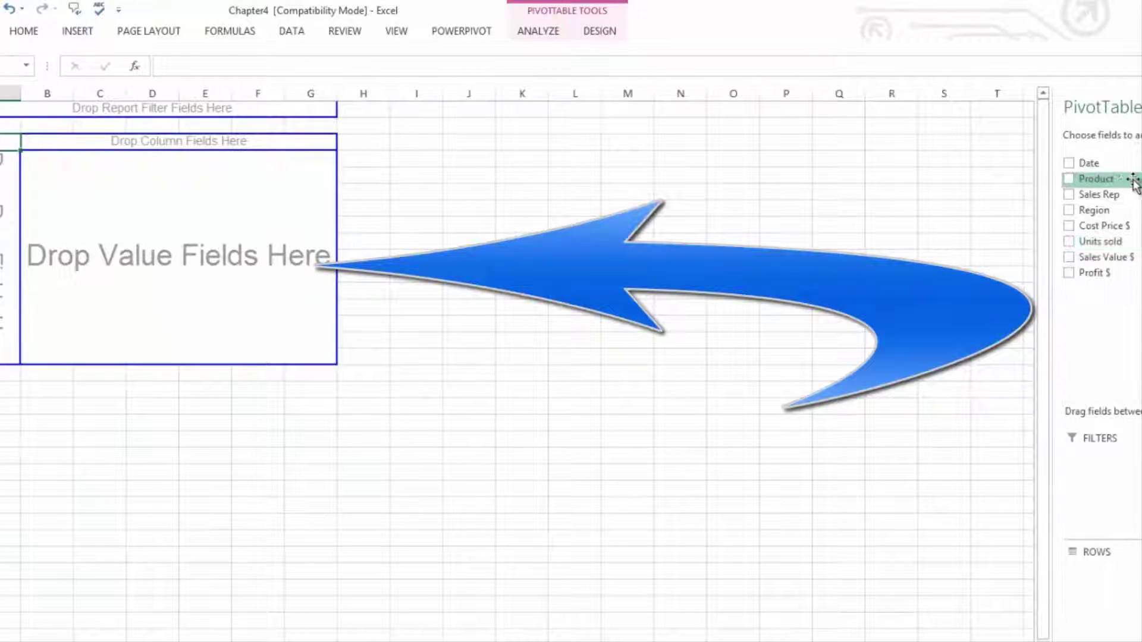
Step: Try Product and Region in turn as the PivotTable's row field, removing each one again
mouse_move(1097, 179)
mouse_down()
mouse_move(619, 174)
mouse_move(244, 148)
mouse_move(6, 181)
mouse_up()
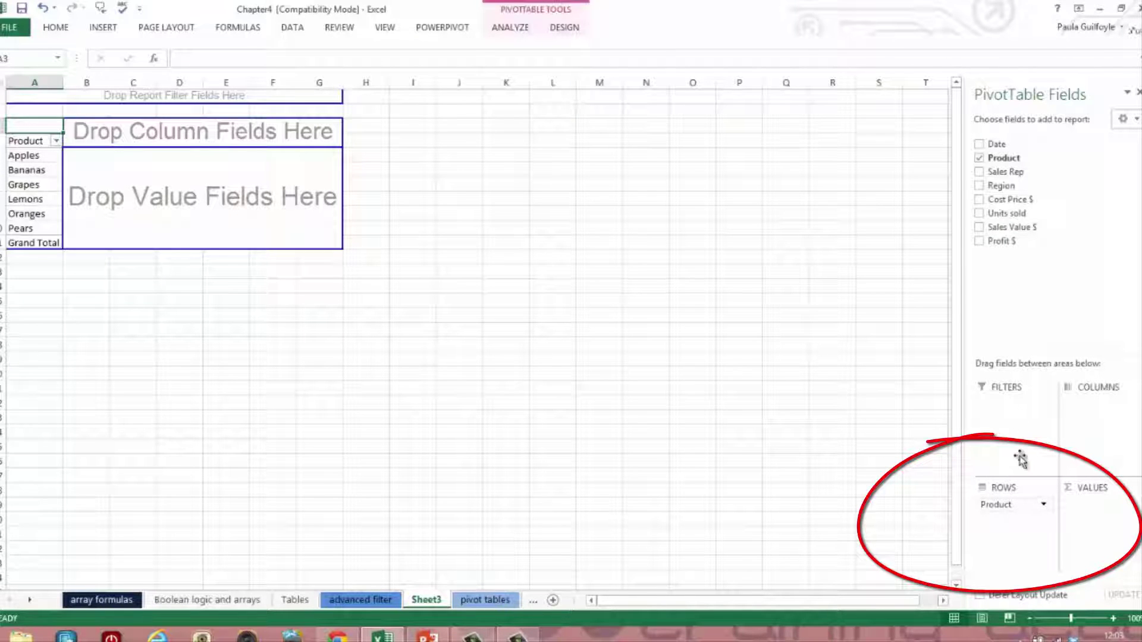
click(979, 158)
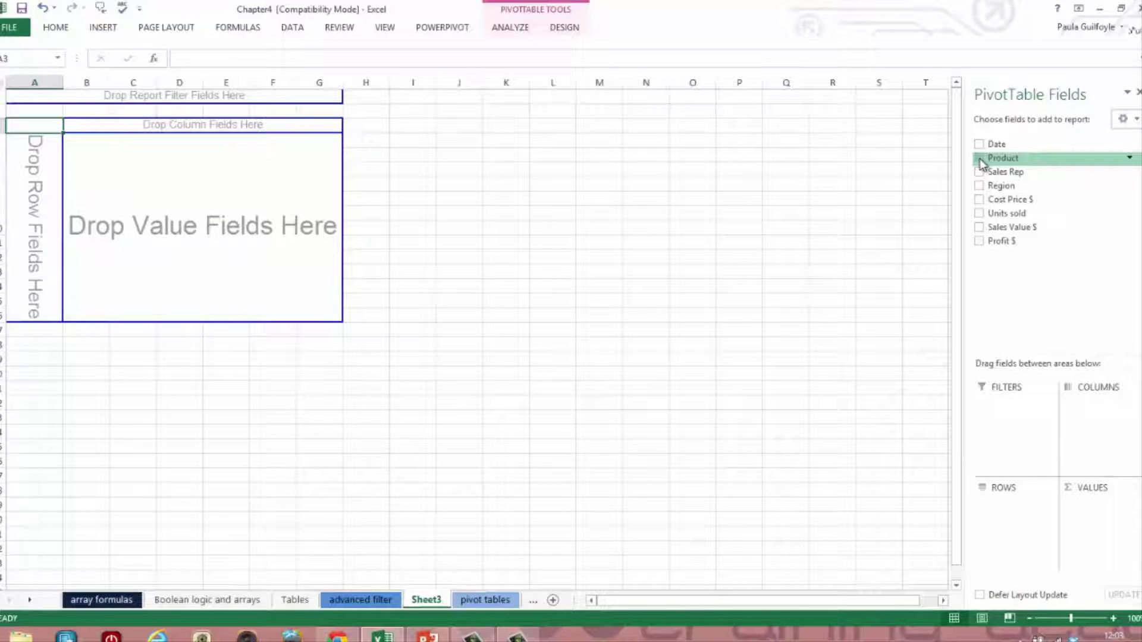
click(979, 158)
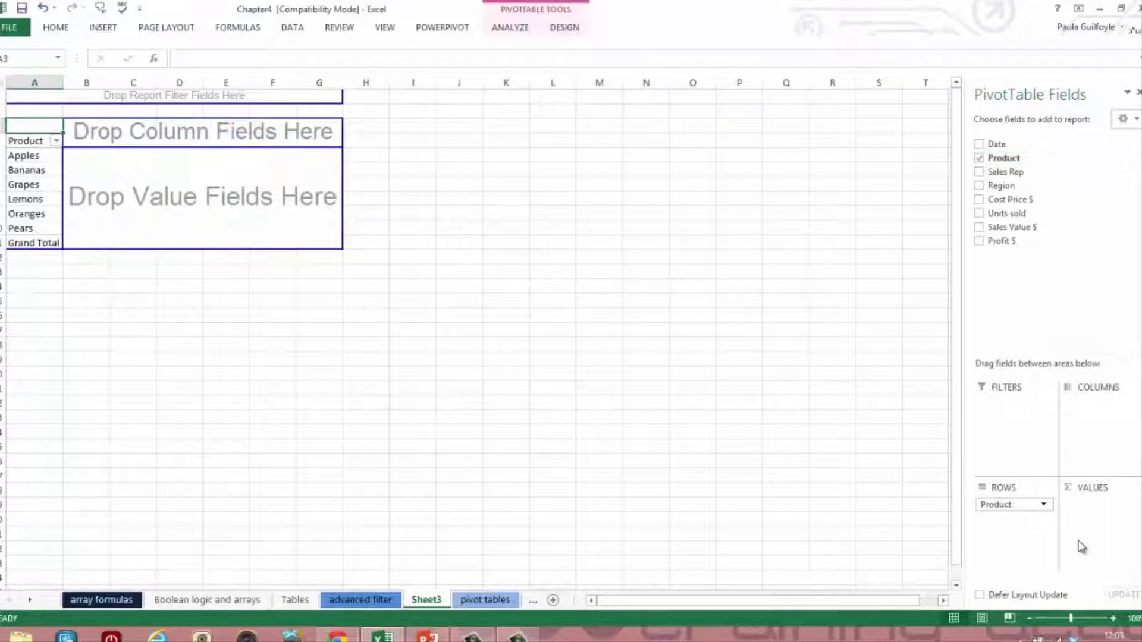
mouse_move(1007, 508)
mouse_down()
mouse_move(1023, 508)
mouse_move(1099, 426)
mouse_move(997, 520)
mouse_move(1065, 234)
mouse_move(1051, 224)
mouse_move(1016, 520)
mouse_up()
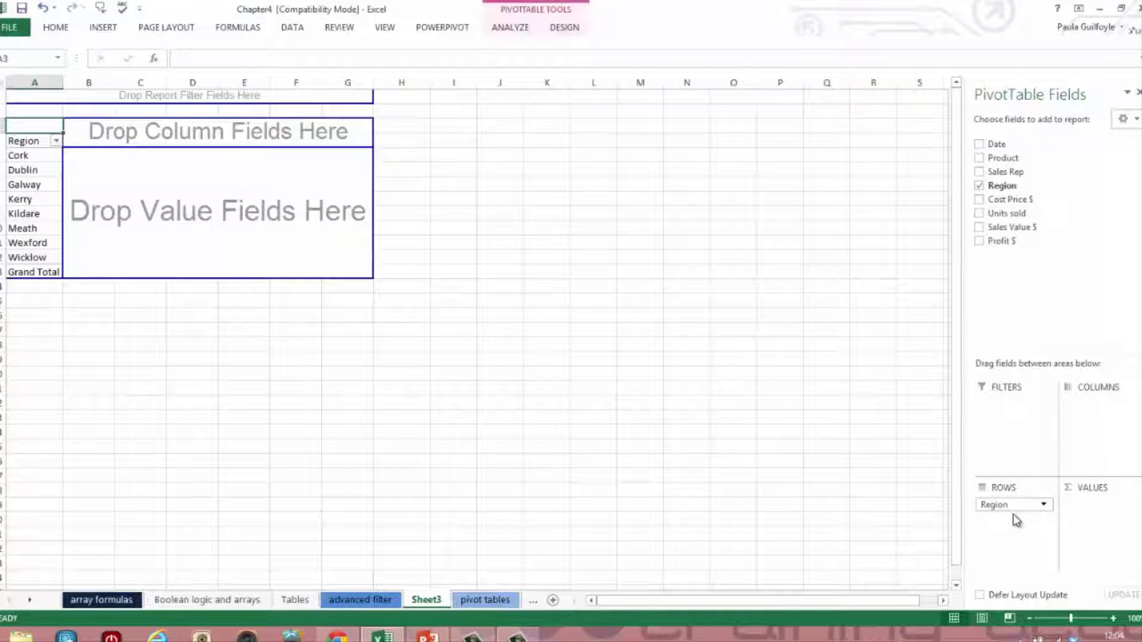
drag(1013, 512, 980, 194)
Step: Lay out the PivotTable with Sales Rep as the row field and Region as the column field
click(979, 172)
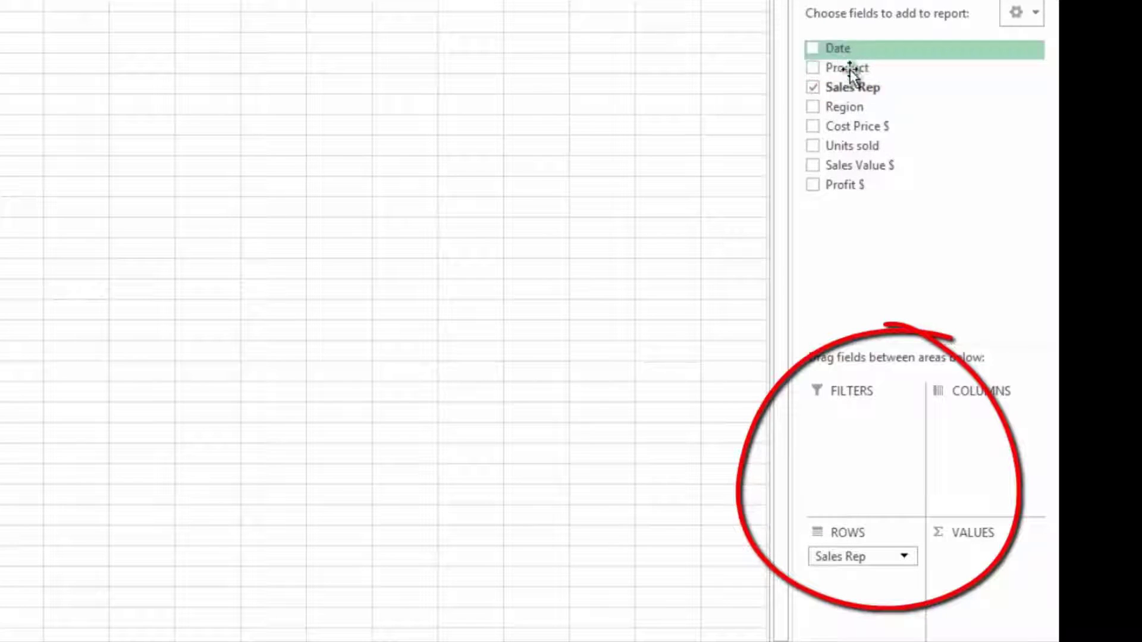
drag(848, 109, 987, 428)
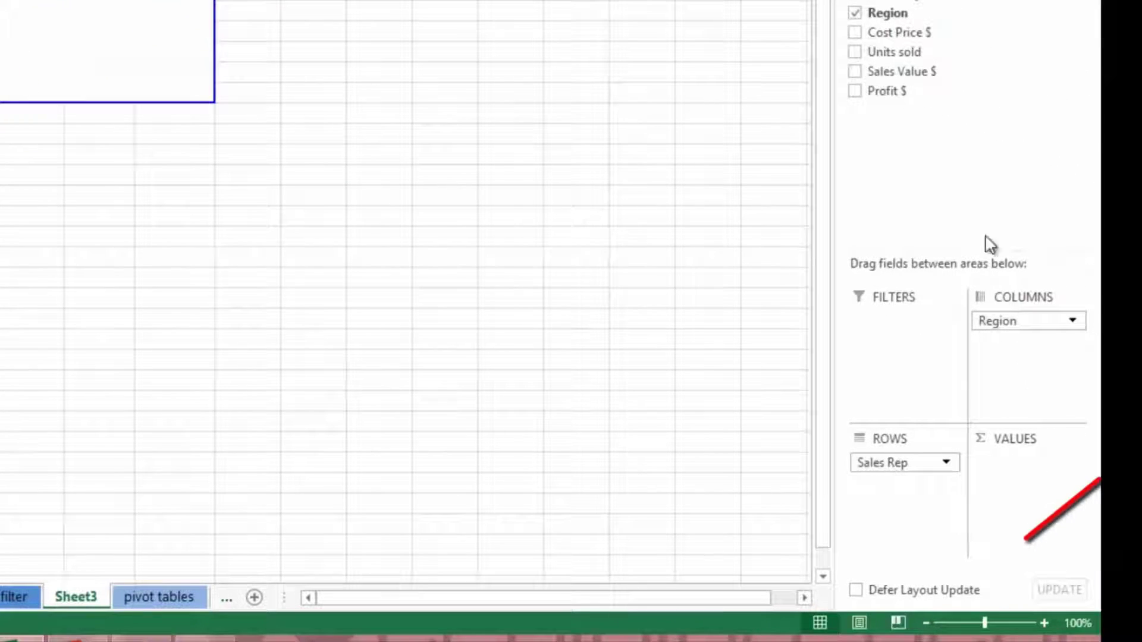
Step: Add Profit $ to the PivotTable as its value field
drag(879, 91, 1040, 476)
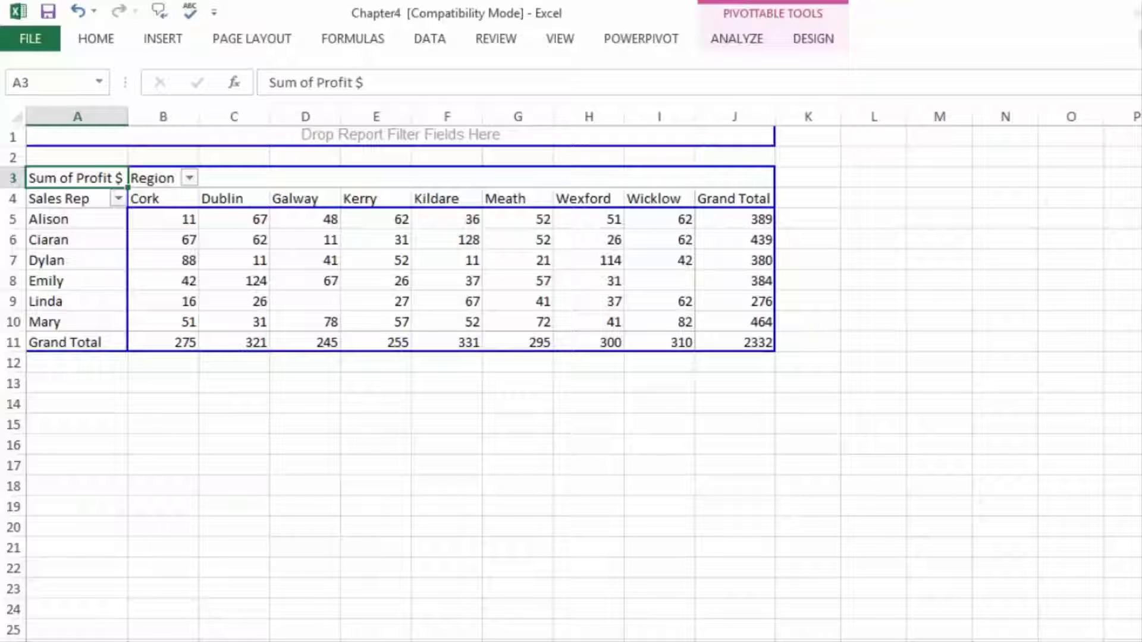
Step: Filter the PivotTable to the first two sales reps, and reselect all sales reps
click(119, 199)
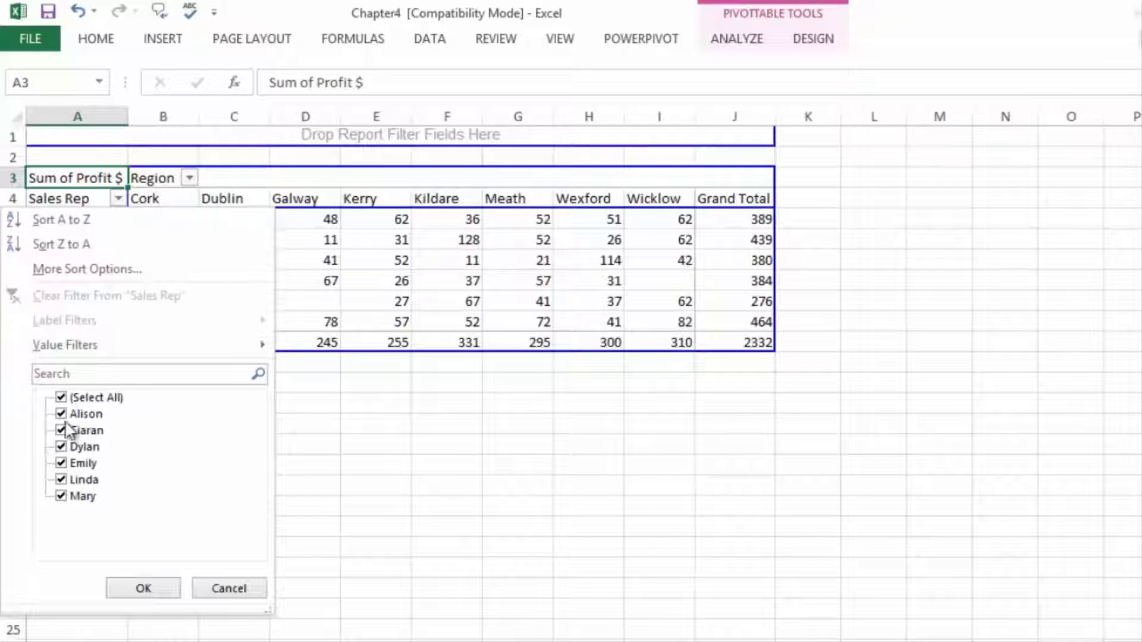
click(62, 398)
click(62, 414)
click(62, 431)
click(151, 595)
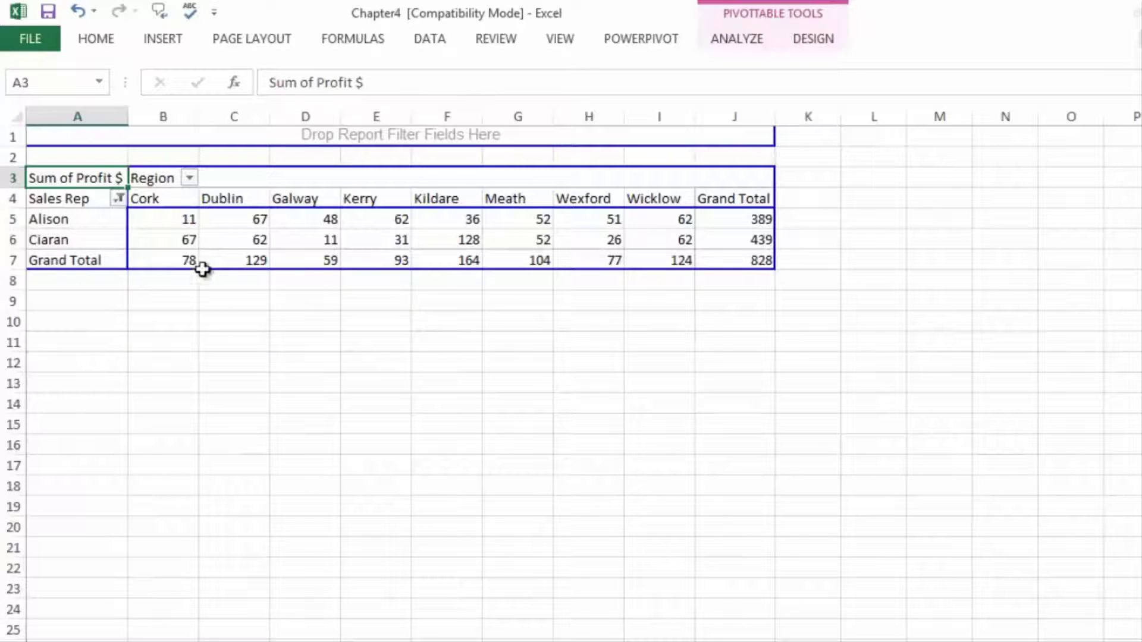
click(118, 199)
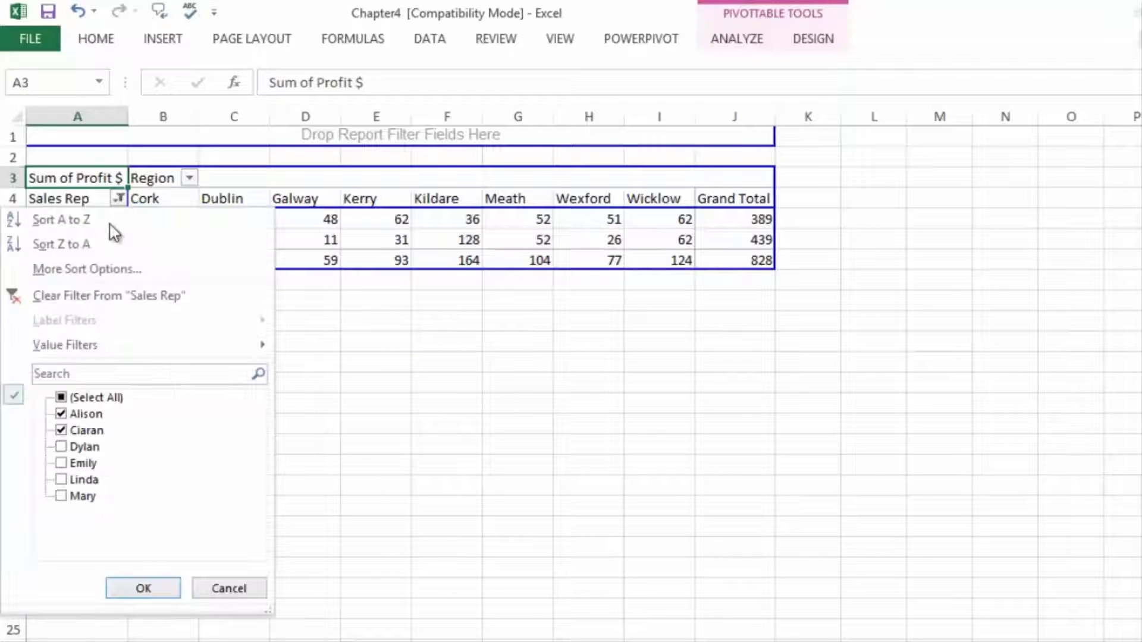
click(62, 397)
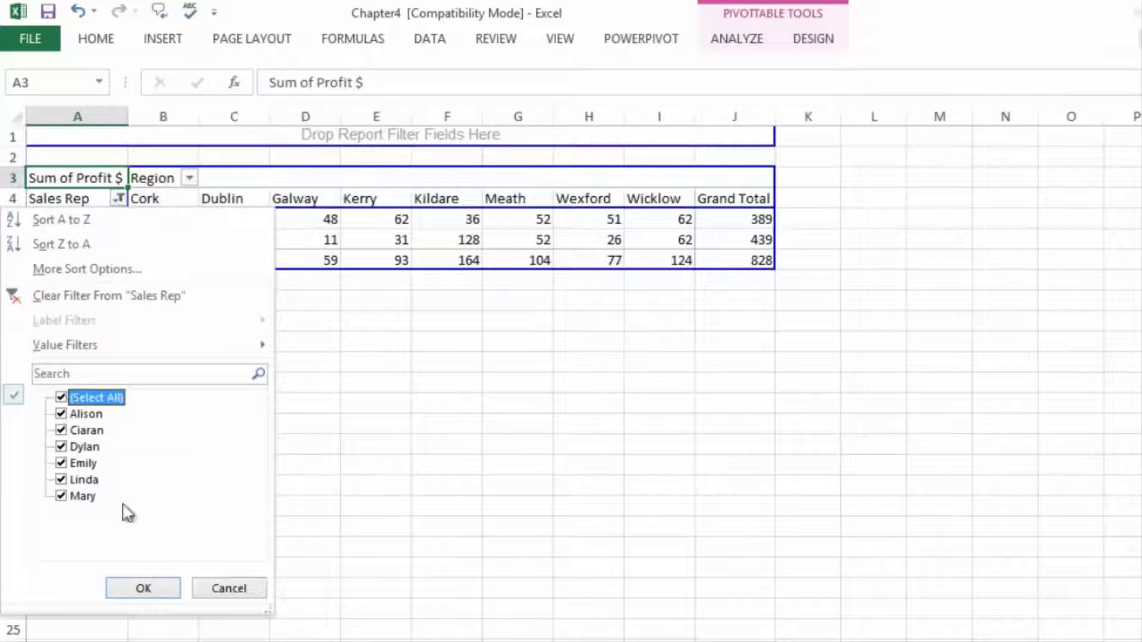
click(150, 593)
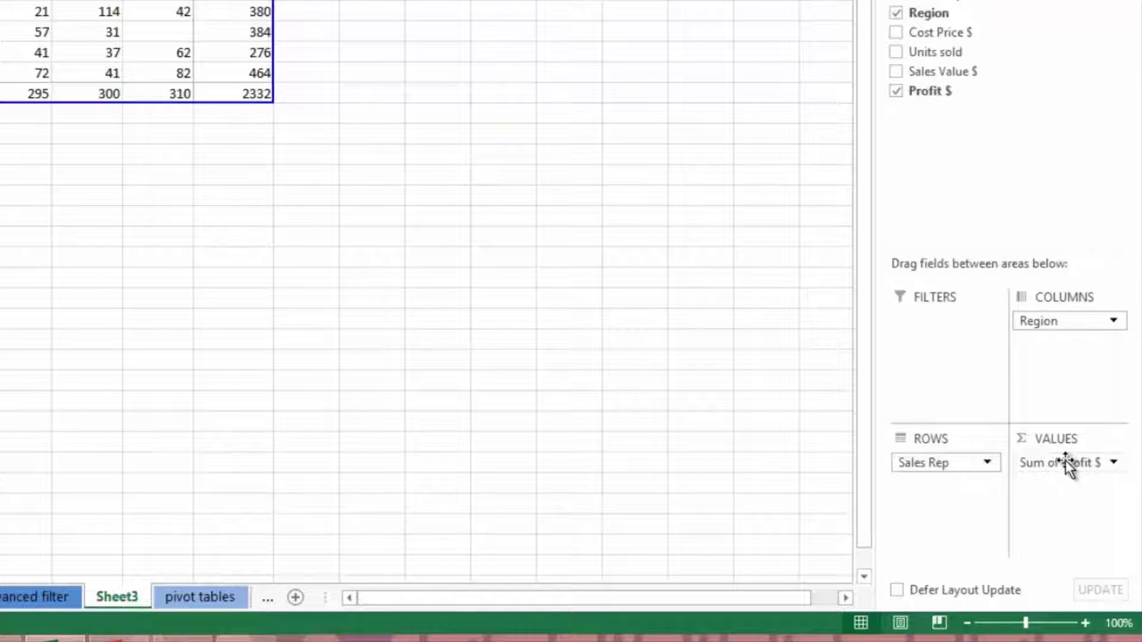
Step: Change the Profit $ value field's summary calculation to Count
click(1065, 461)
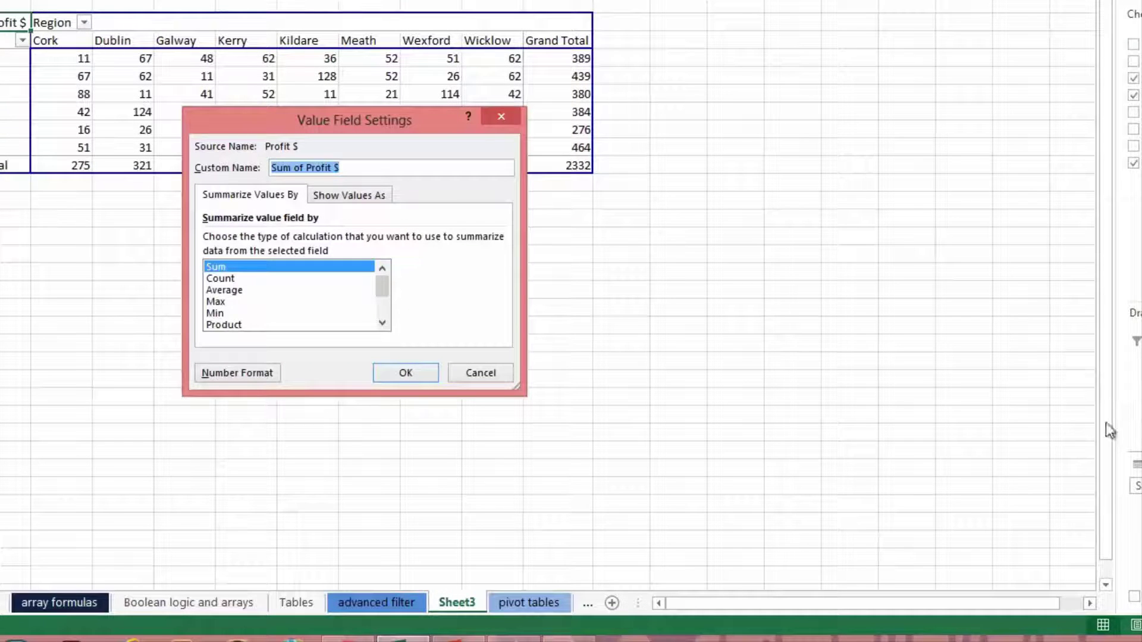
drag(246, 109, 101, 24)
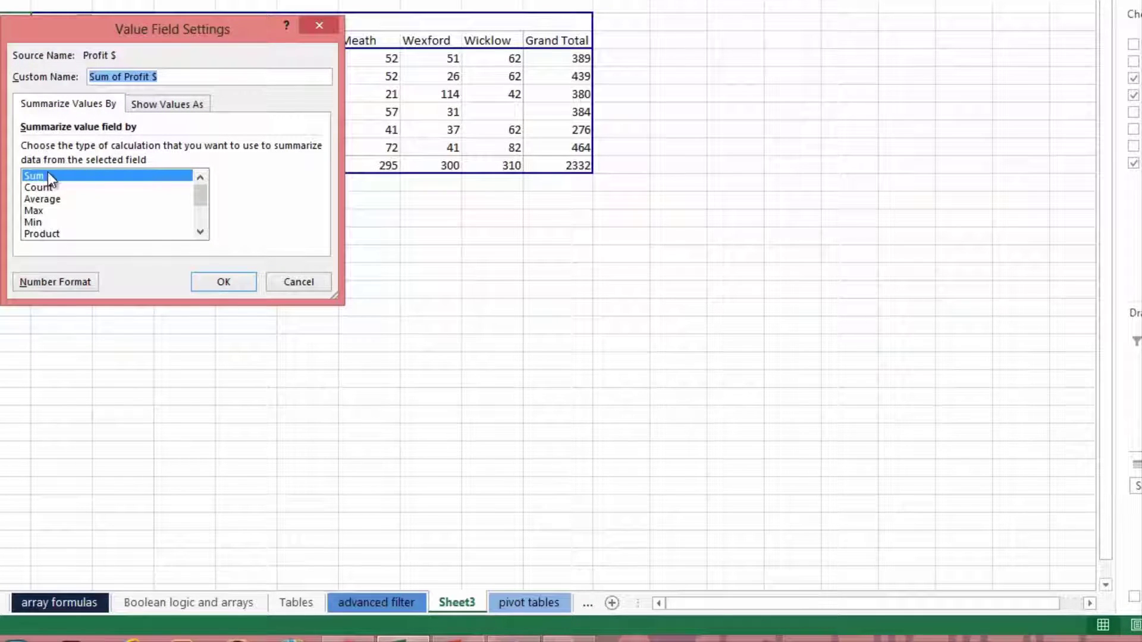
click(44, 188)
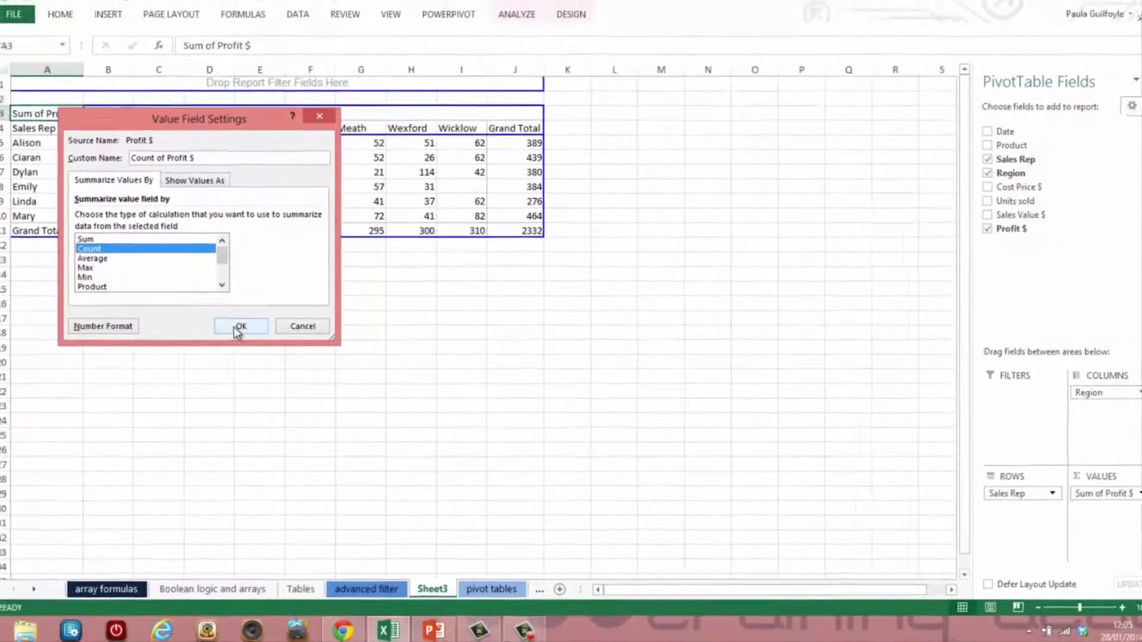
click(239, 327)
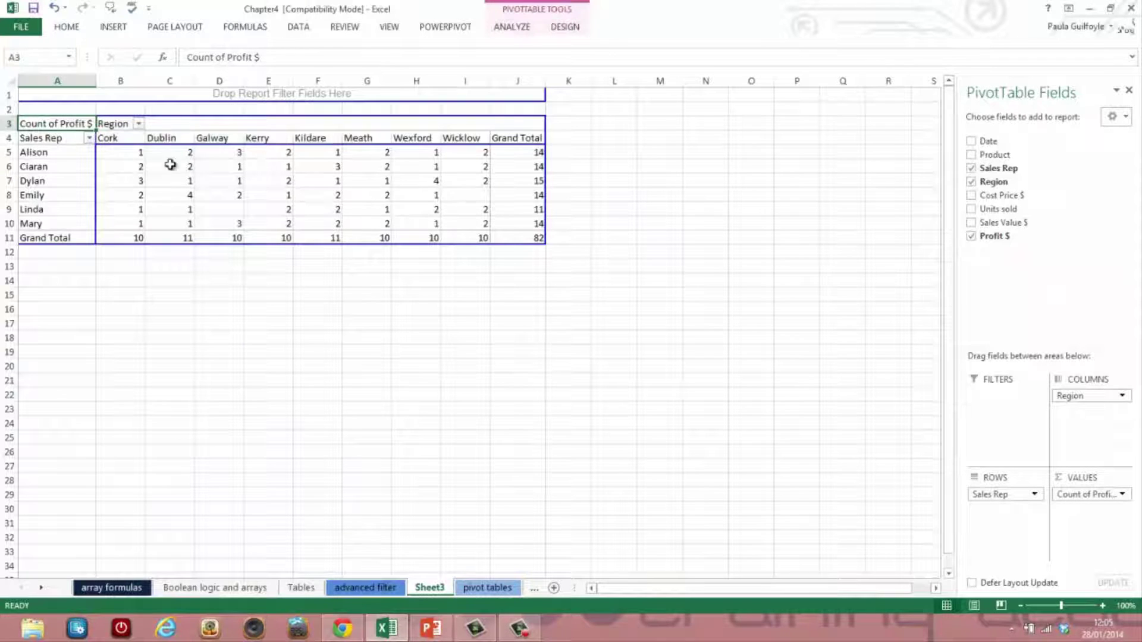
Step: Show the counted Profit $ values as % of Grand Total
click(1123, 496)
click(1088, 476)
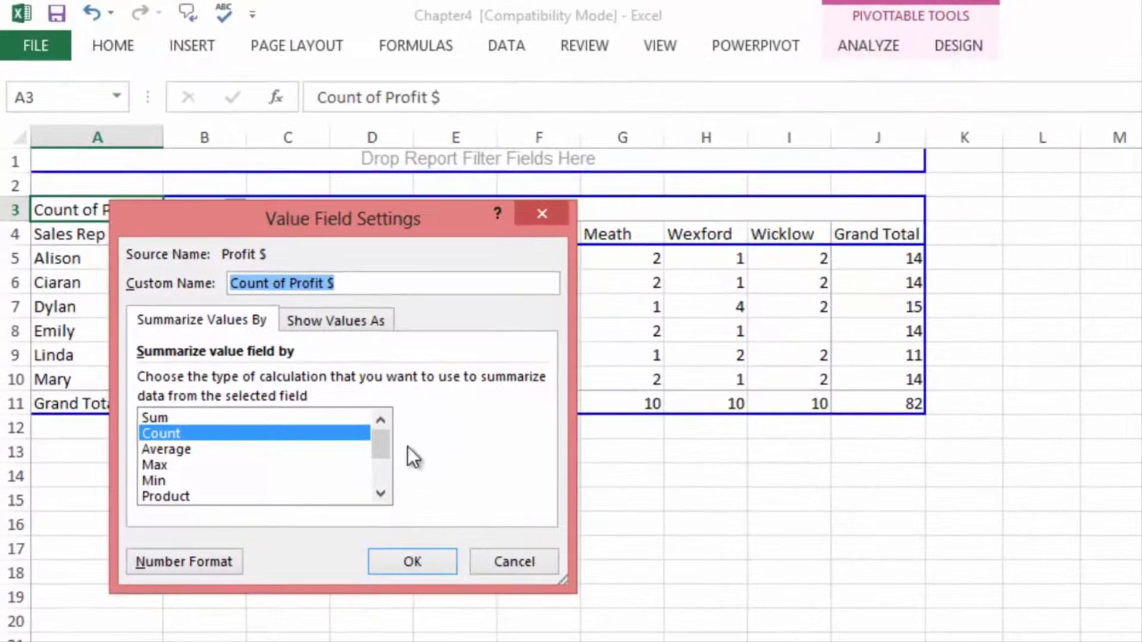
drag(381, 455, 383, 426)
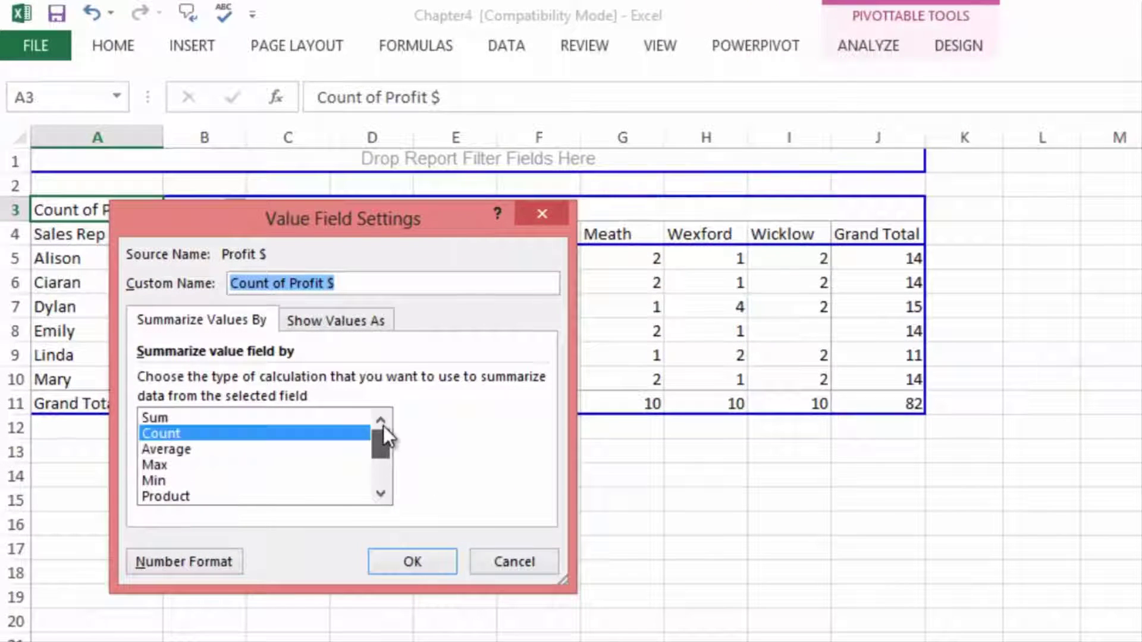
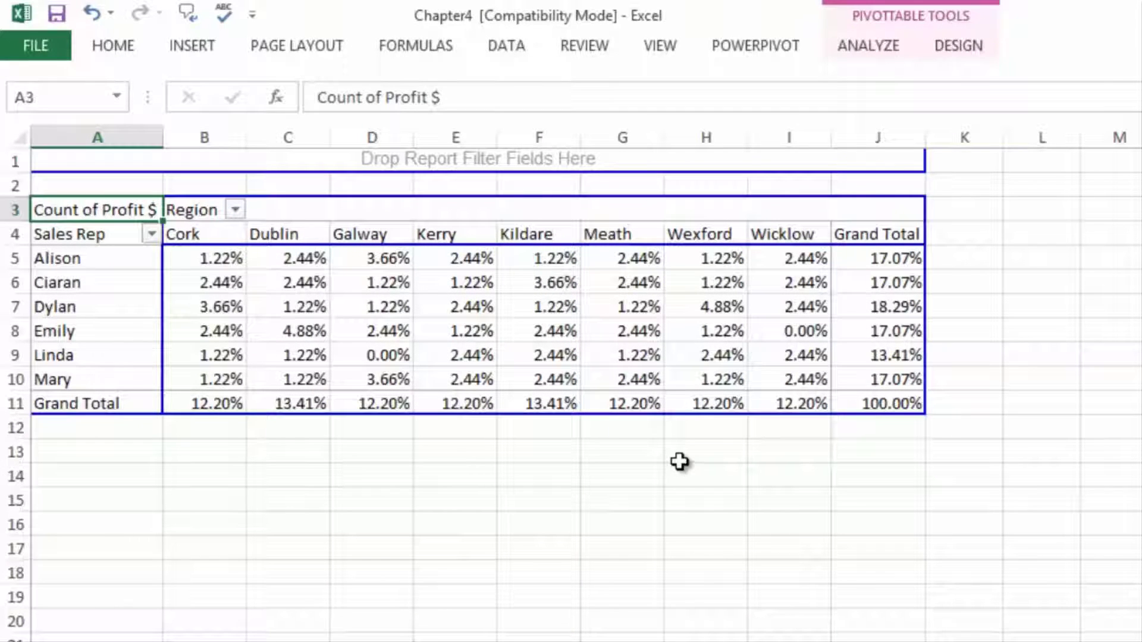
Step: Examine the overall grand total, the first sales rep's total and that rep's percentages across the regions
click(903, 404)
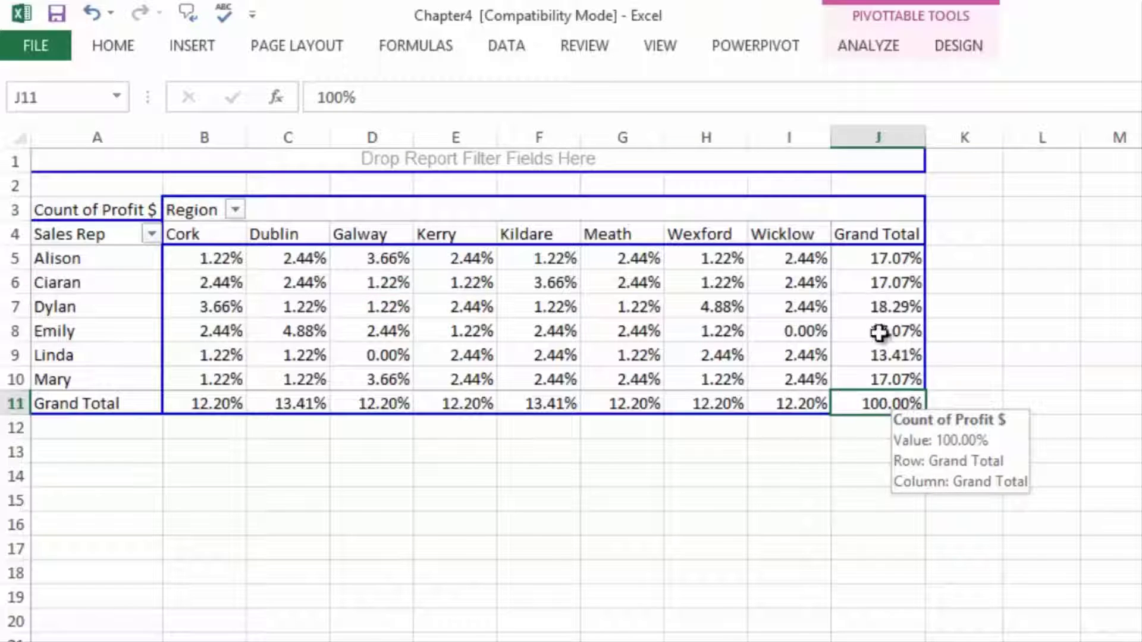
click(873, 256)
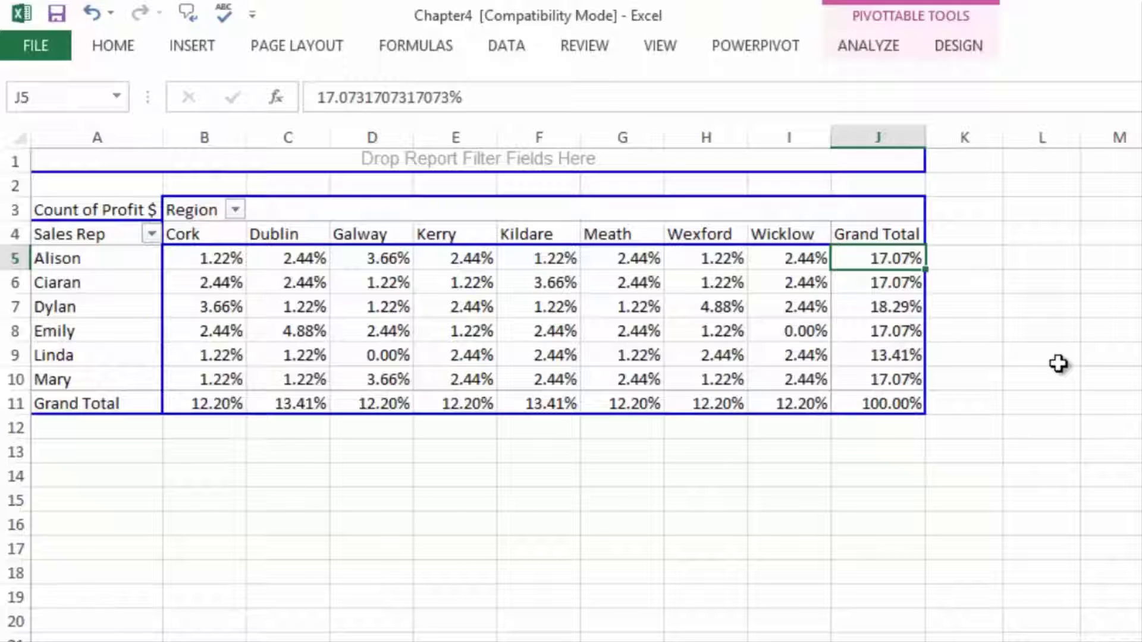
click(201, 259)
drag(201, 259, 802, 258)
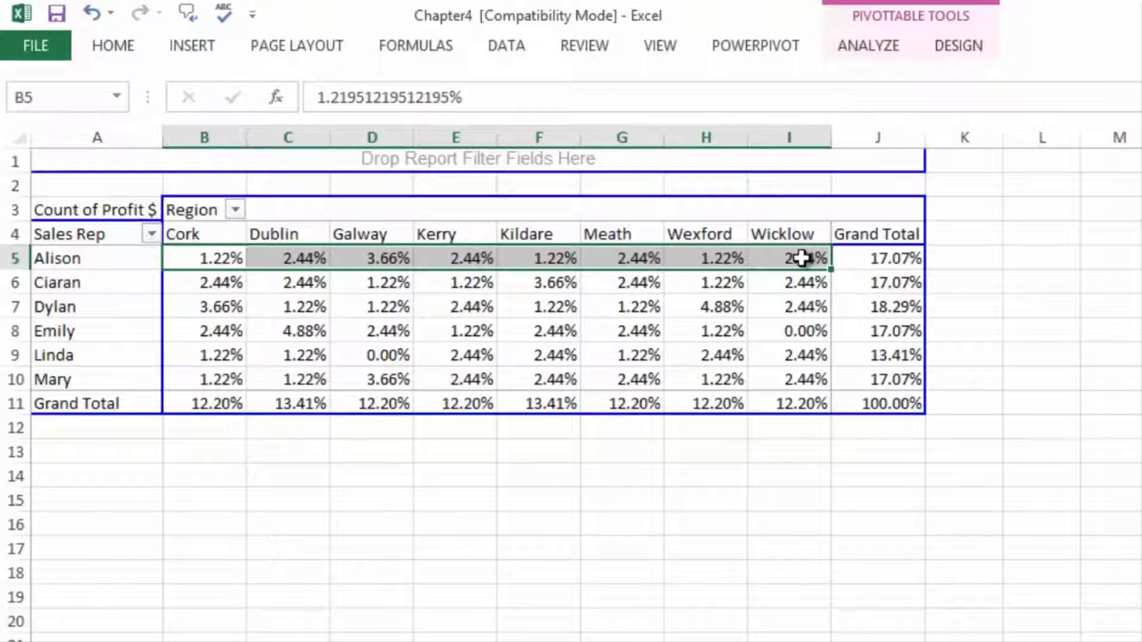
mouse_move(802, 258)
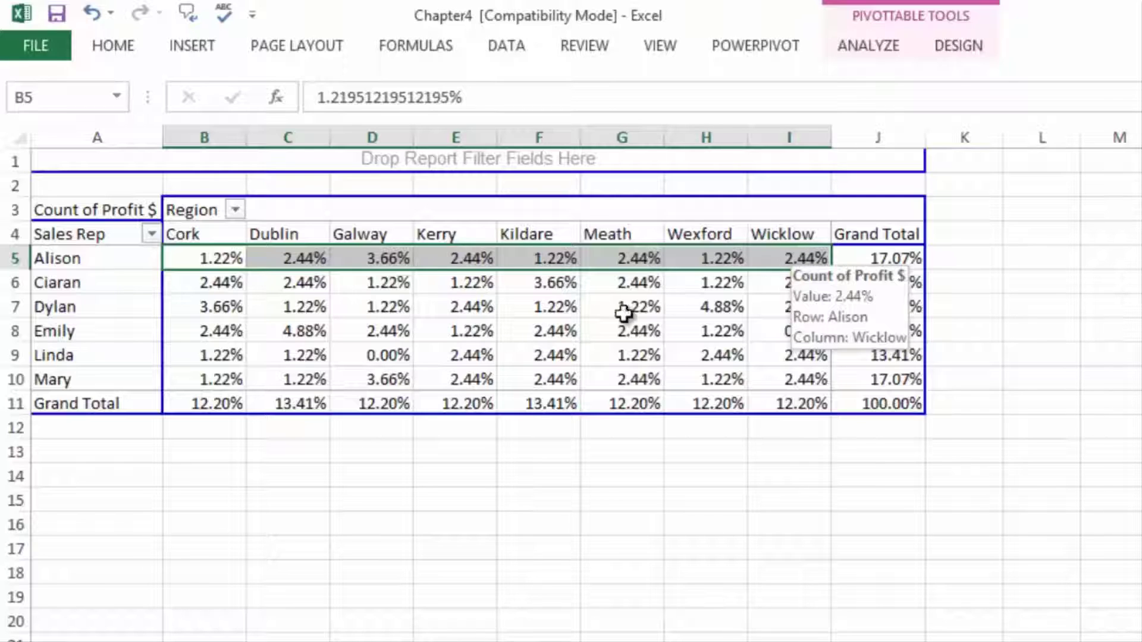
Step: Review the available Show Values As options for the Profit $ field and set it back to No Calculation
right_click(391, 300)
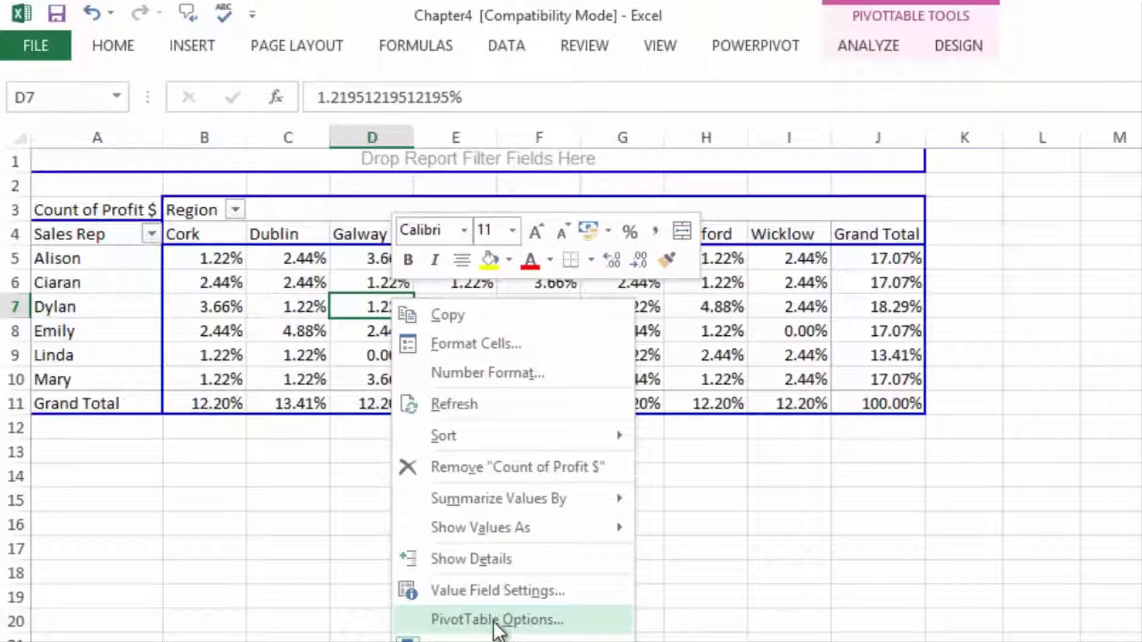
click(505, 591)
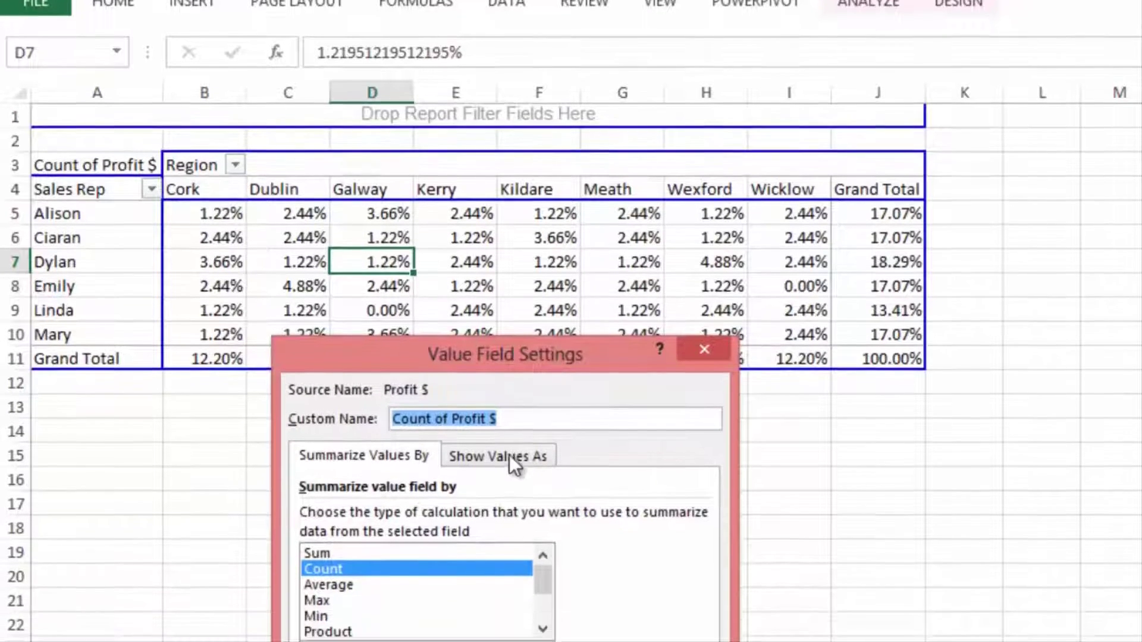
click(510, 499)
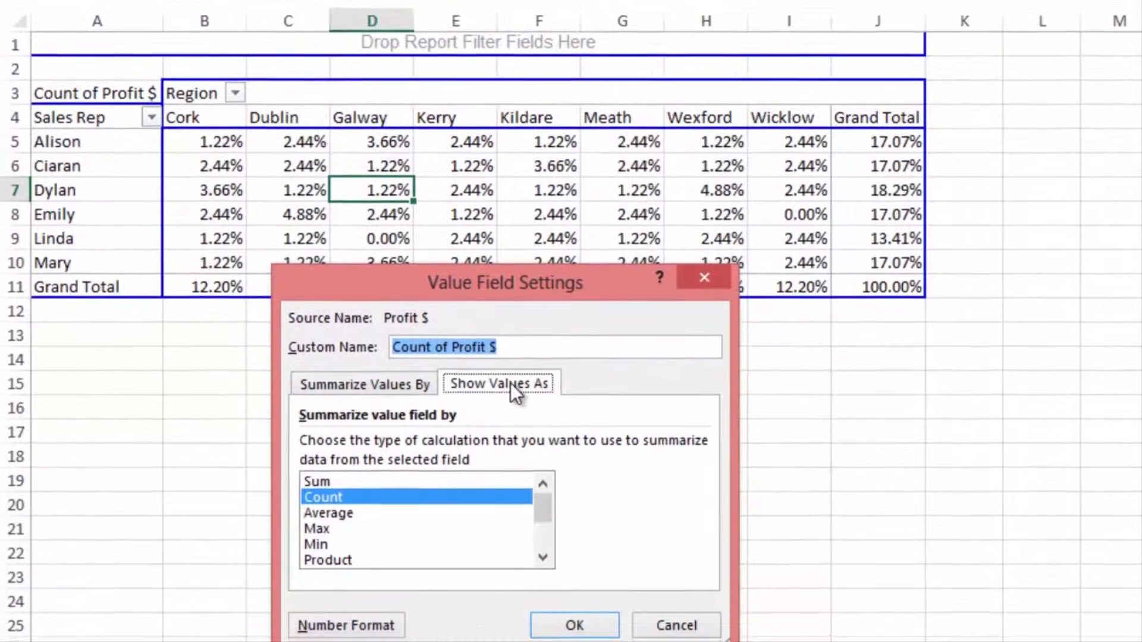
click(699, 430)
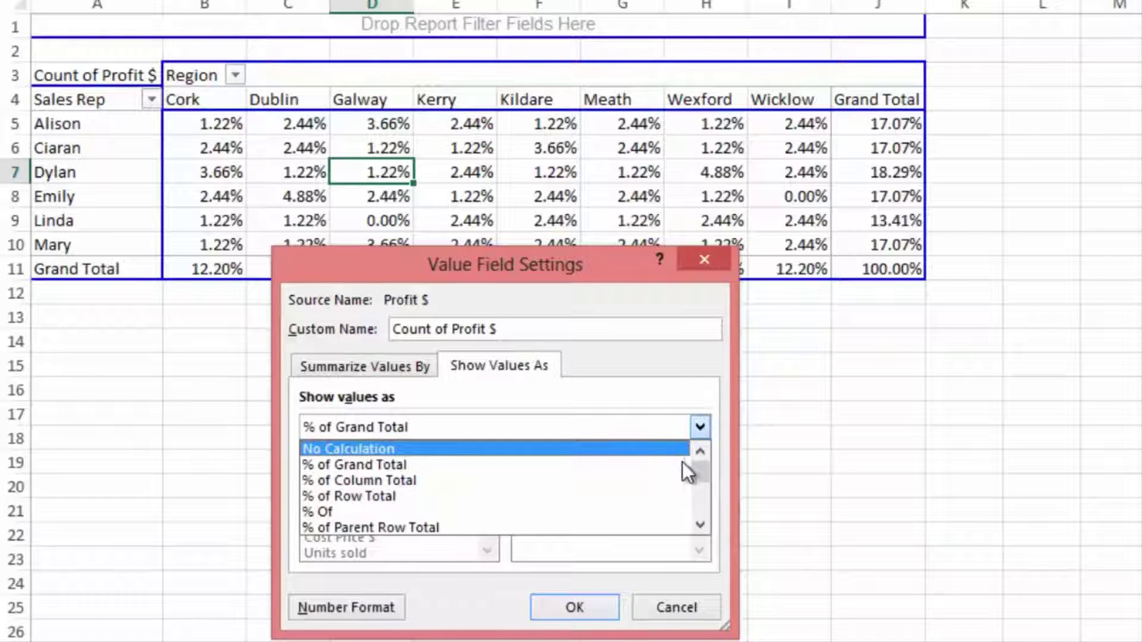
drag(705, 477, 706, 499)
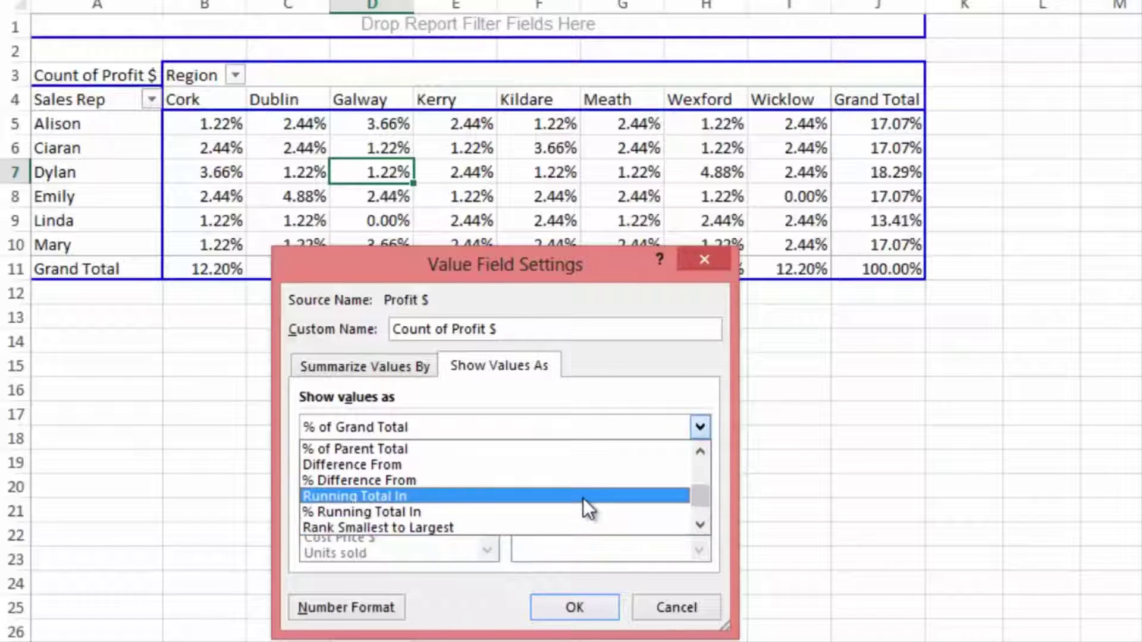
drag(701, 498, 698, 464)
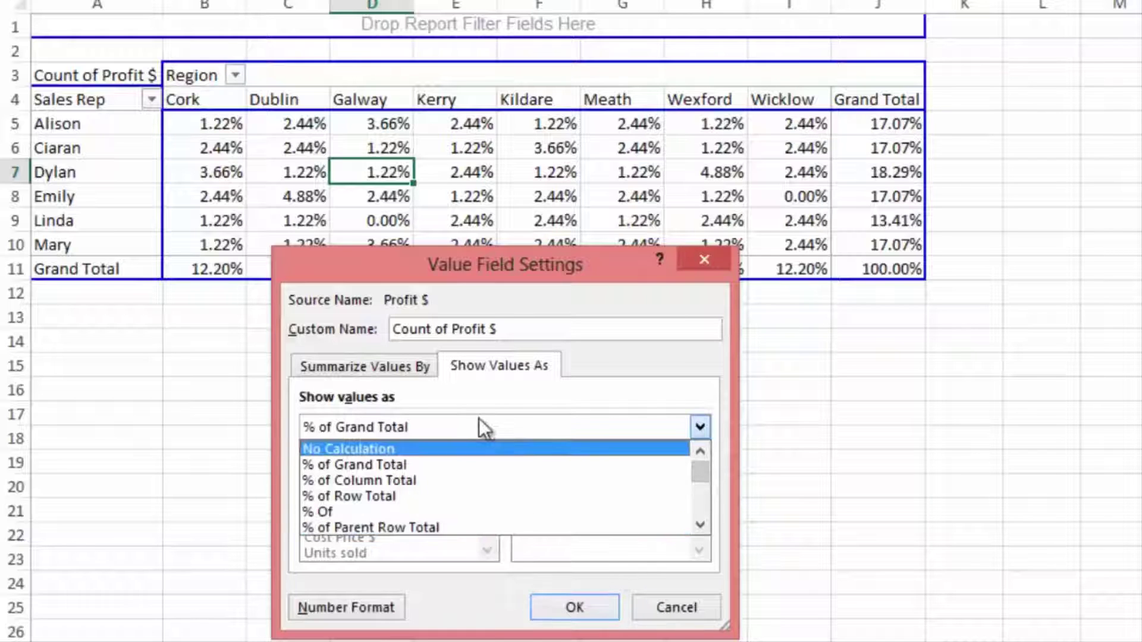
click(469, 452)
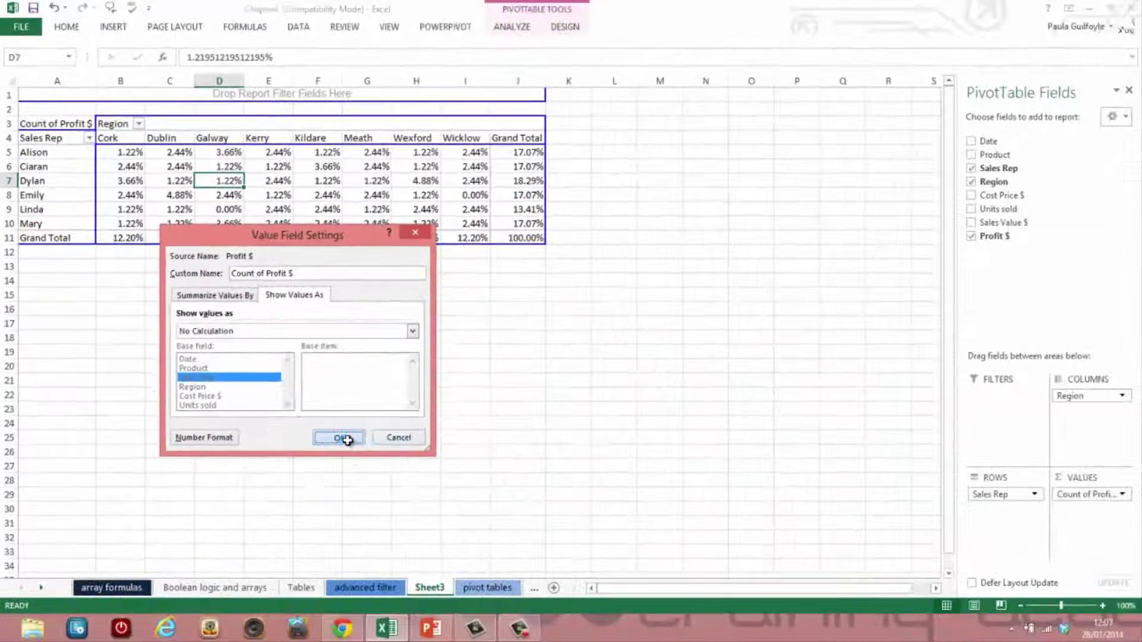
click(440, 511)
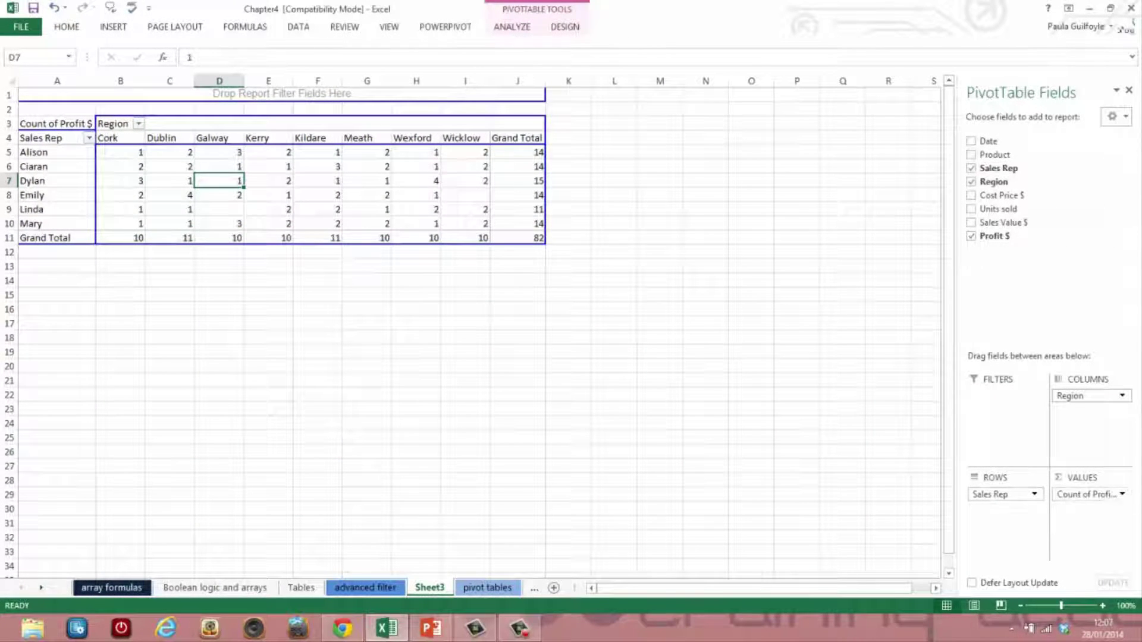
Step: Set the Profit $ value field to summarize by Sum again
click(1123, 495)
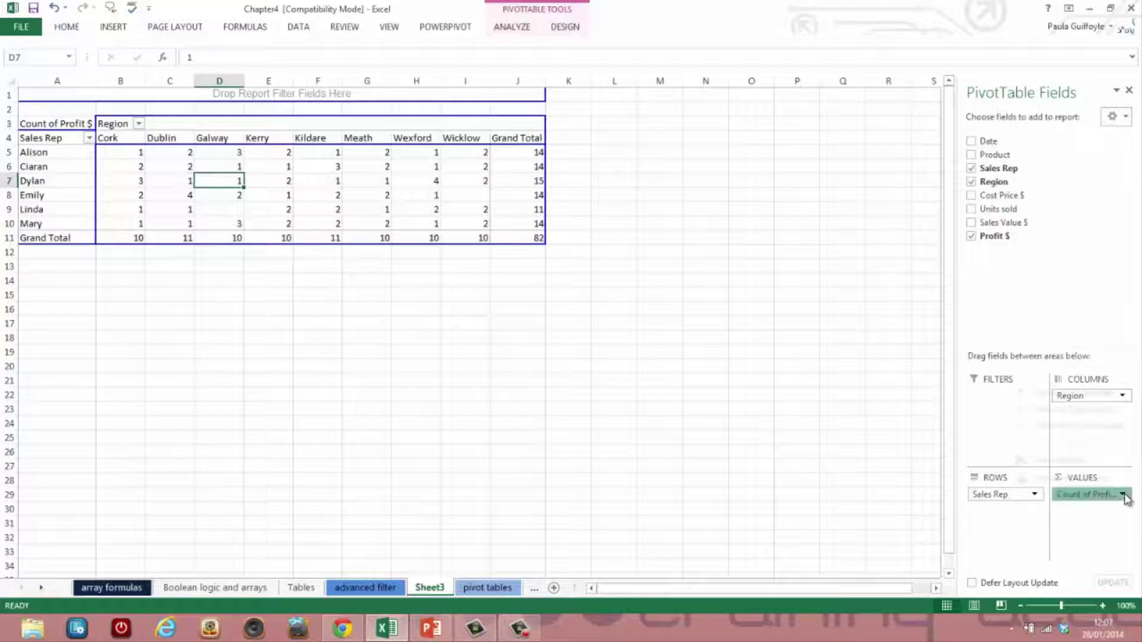
click(1088, 480)
click(91, 246)
click(241, 332)
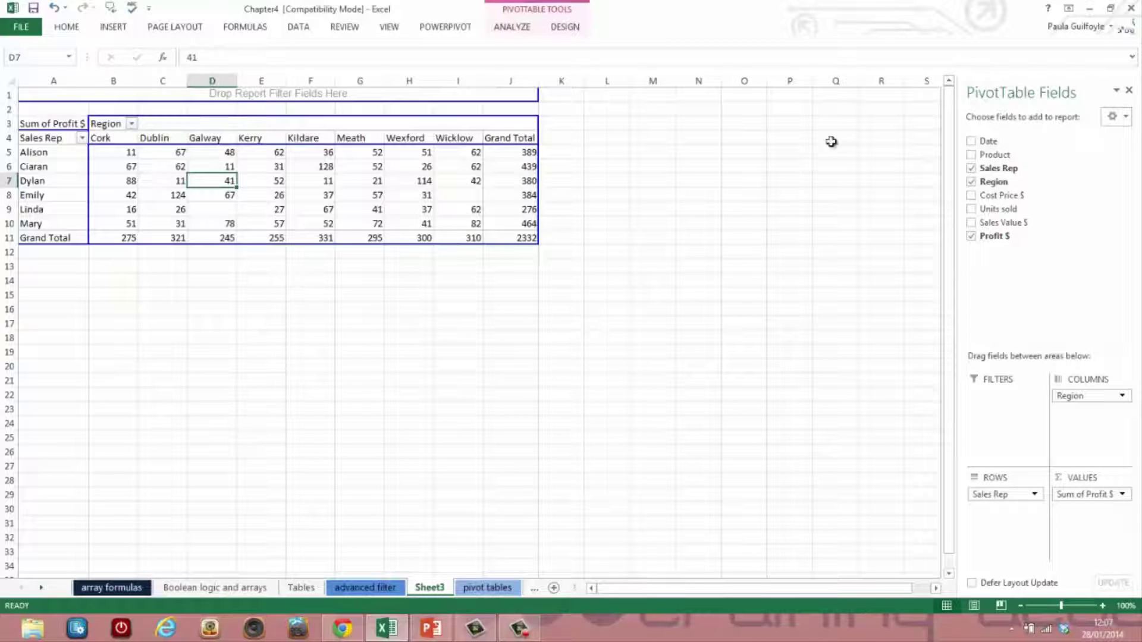
Step: Replace Sales Rep with Date as the PivotTable's row field
drag(1013, 503, 1101, 214)
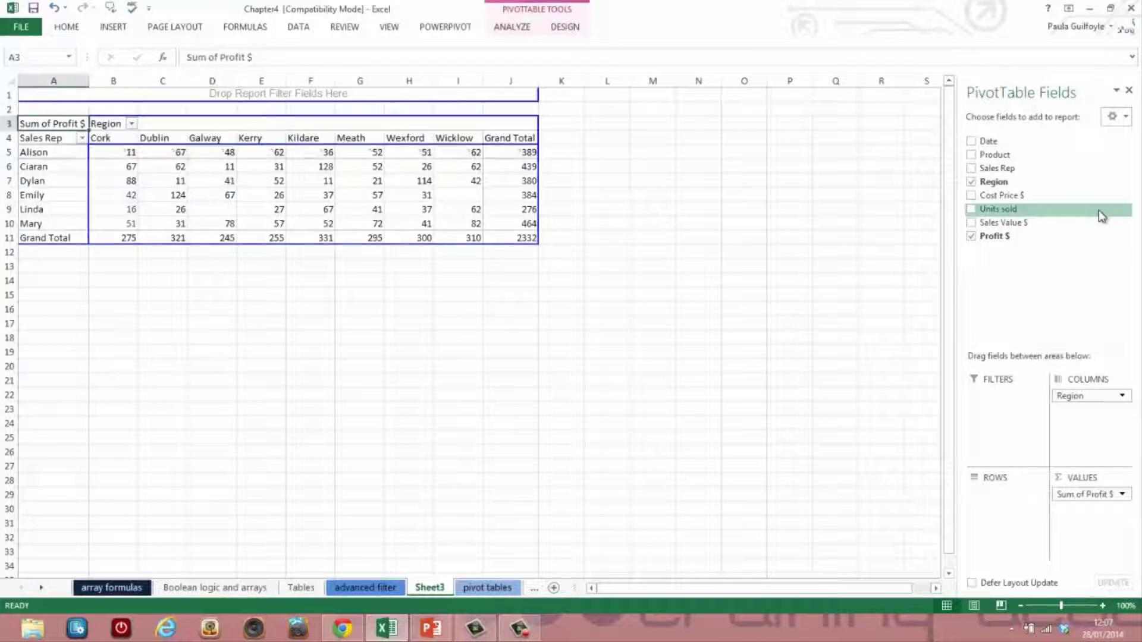
drag(997, 143, 998, 504)
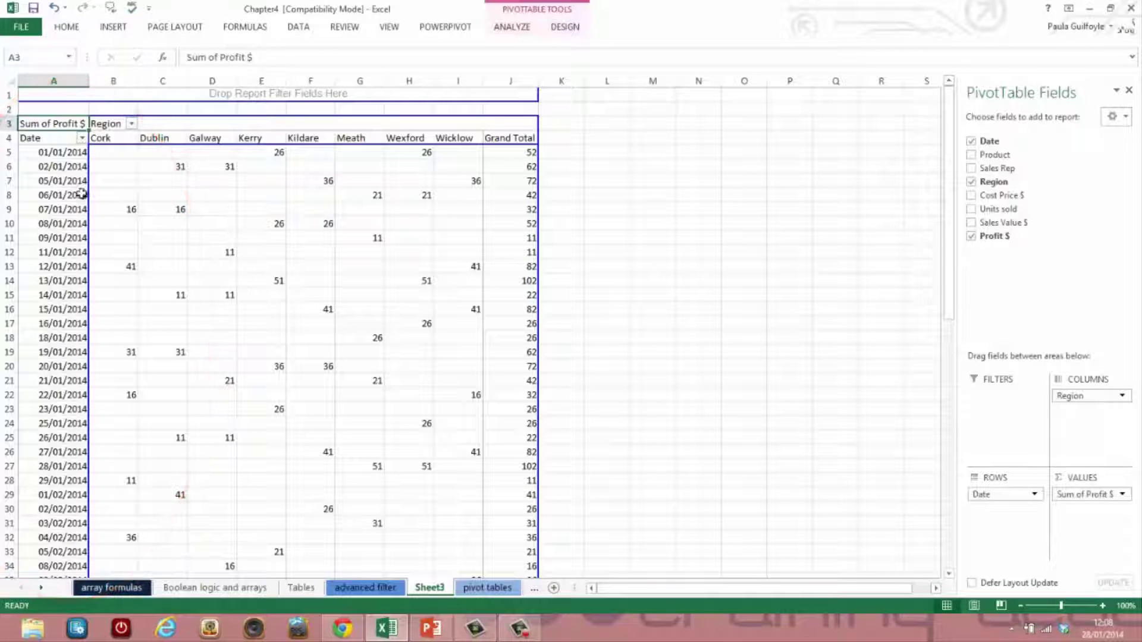
Step: Examine the individual dates listed down the PivotTable's rows
click(46, 153)
key(Down)
key(Down)
key(Down)
key(Down)
key(Down)
key(Down)
key(Down)
key(Down)
key(Down)
key(Down)
key(Down)
key(Down)
key(Down)
key(Down)
key(Down)
key(Down)
key(Down)
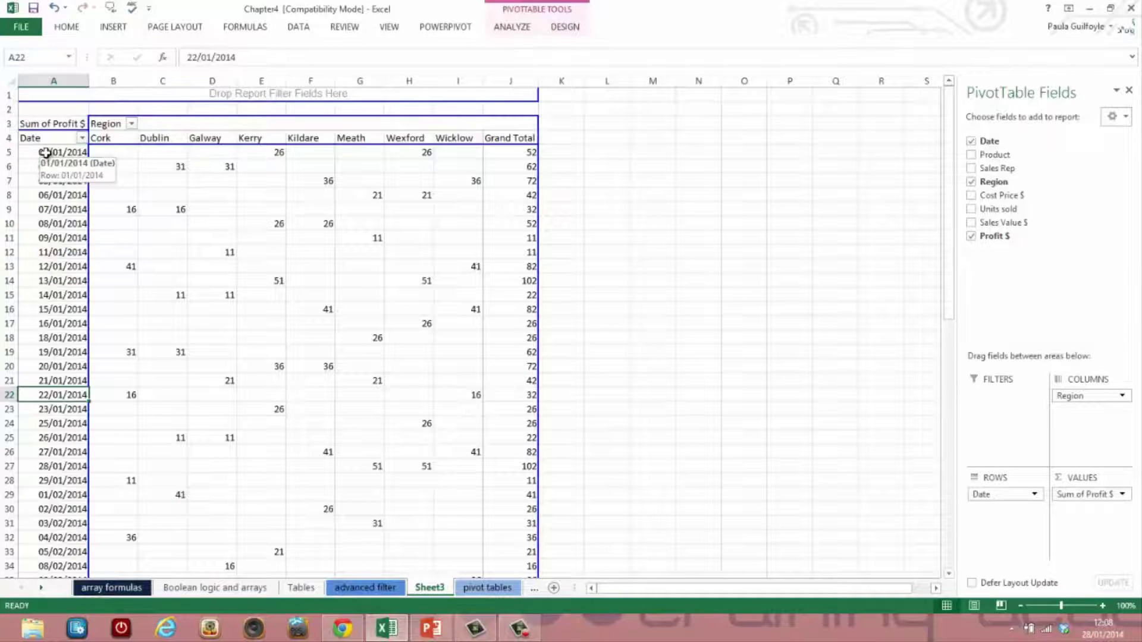
Step: Group the PivotTable's date rows by Months and check the Jan and Feb rows
right_click(35, 196)
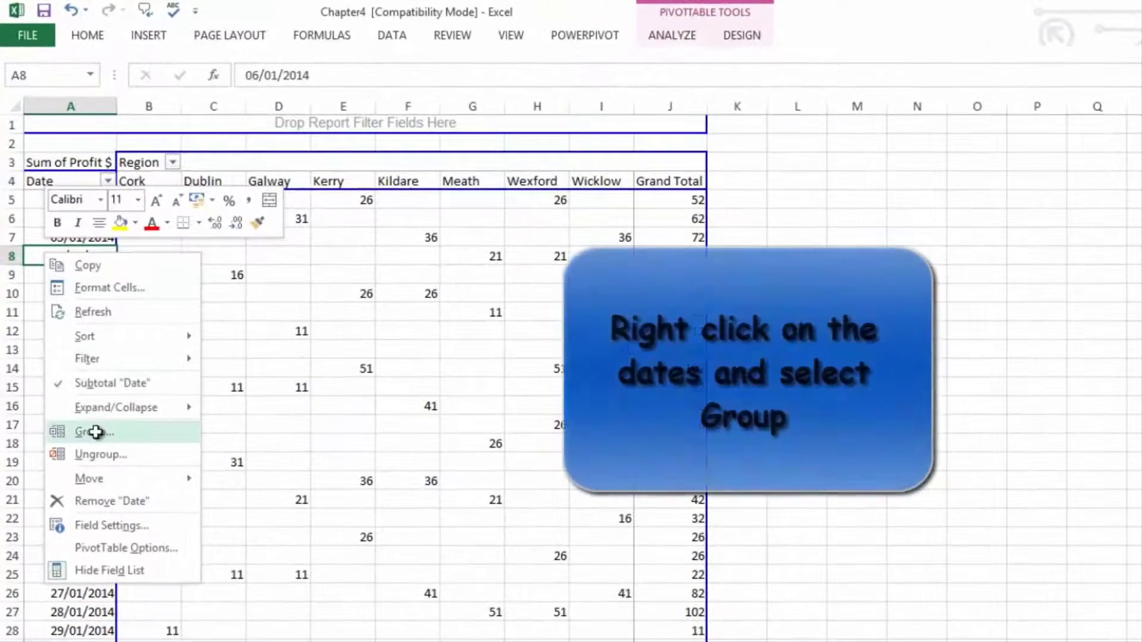
click(96, 432)
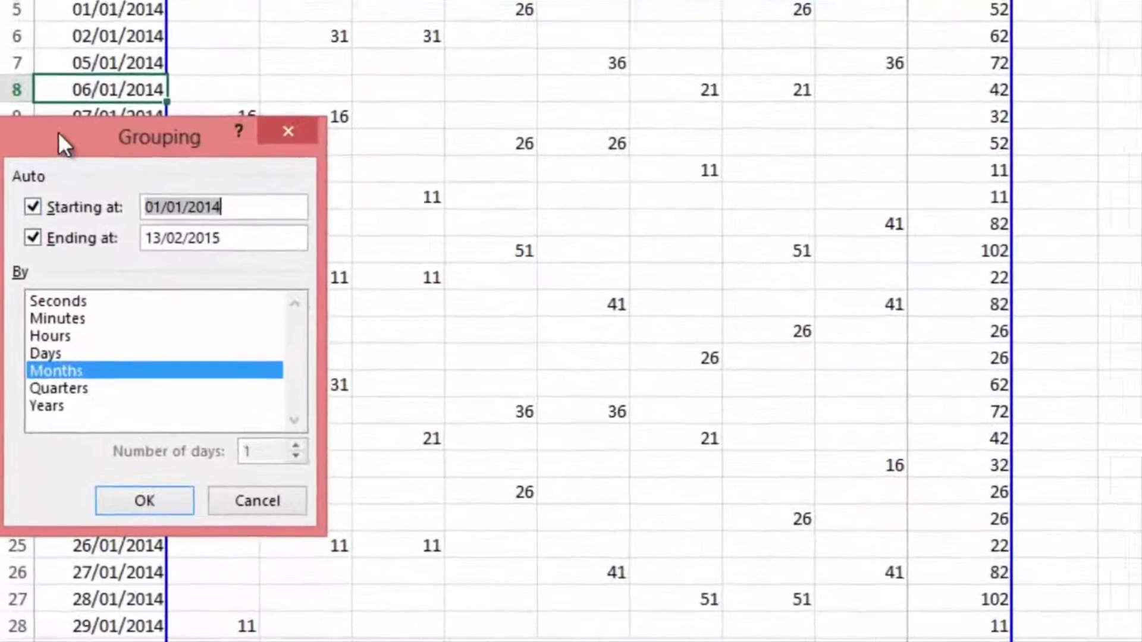
drag(59, 133, 181, 118)
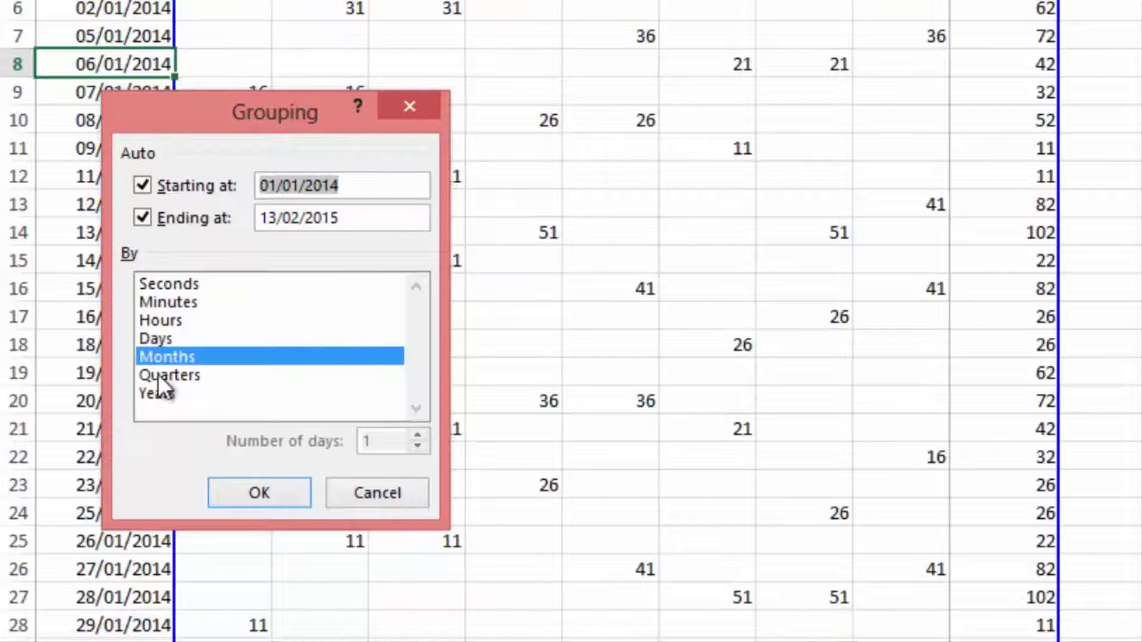
click(288, 496)
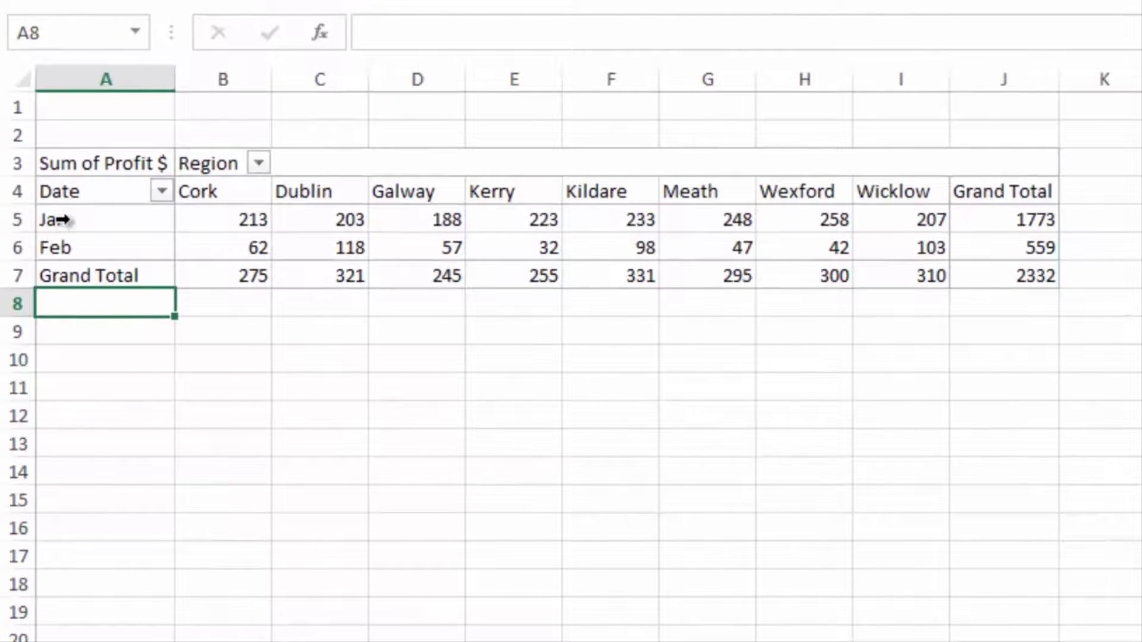
click(53, 226)
drag(54, 226, 59, 247)
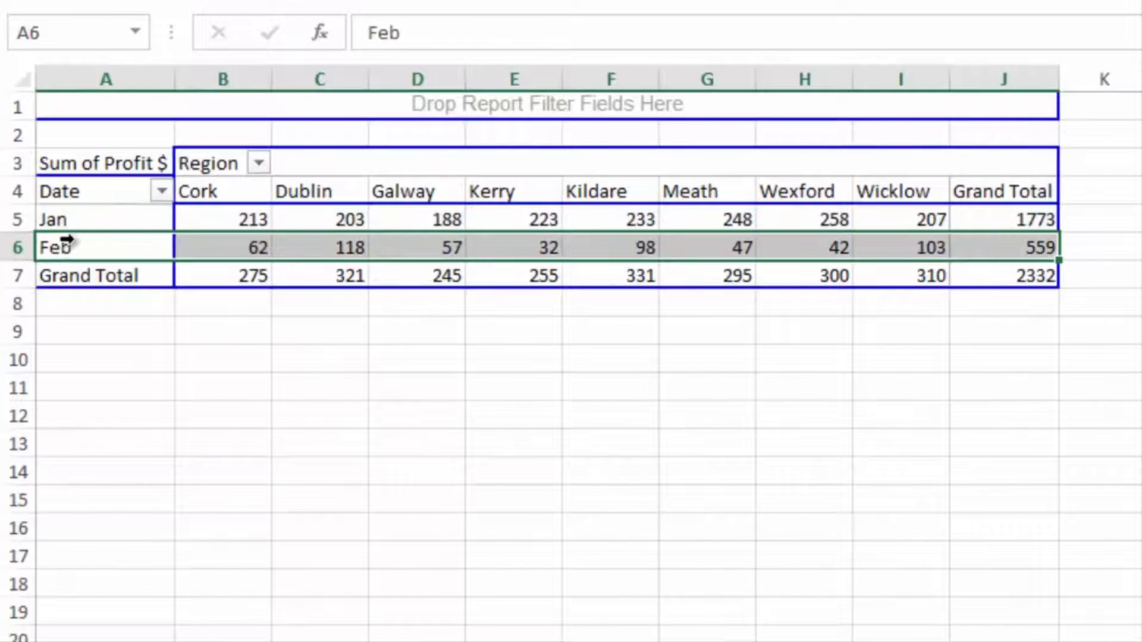
Step: Group the PivotTable's date rows by both Months and Years
right_click(76, 224)
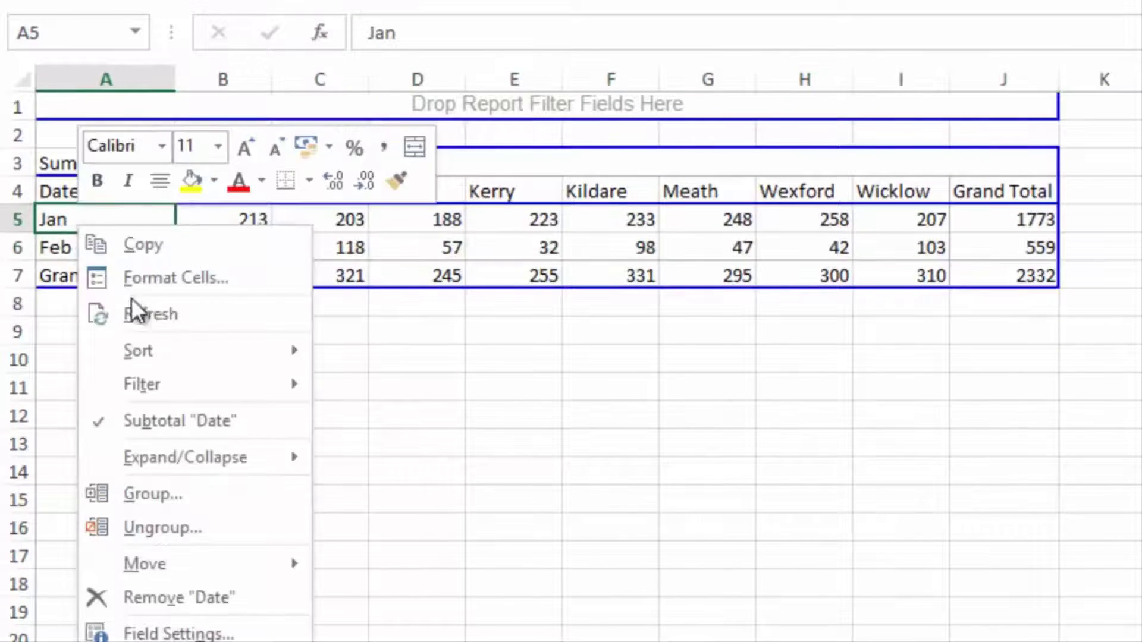
click(162, 496)
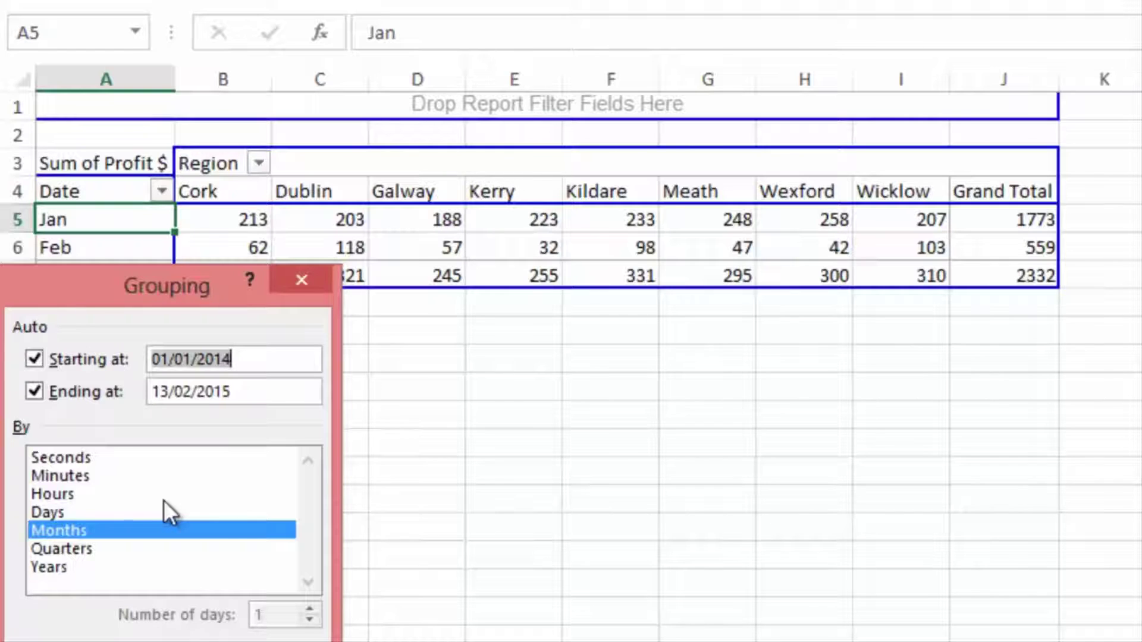
click(48, 566)
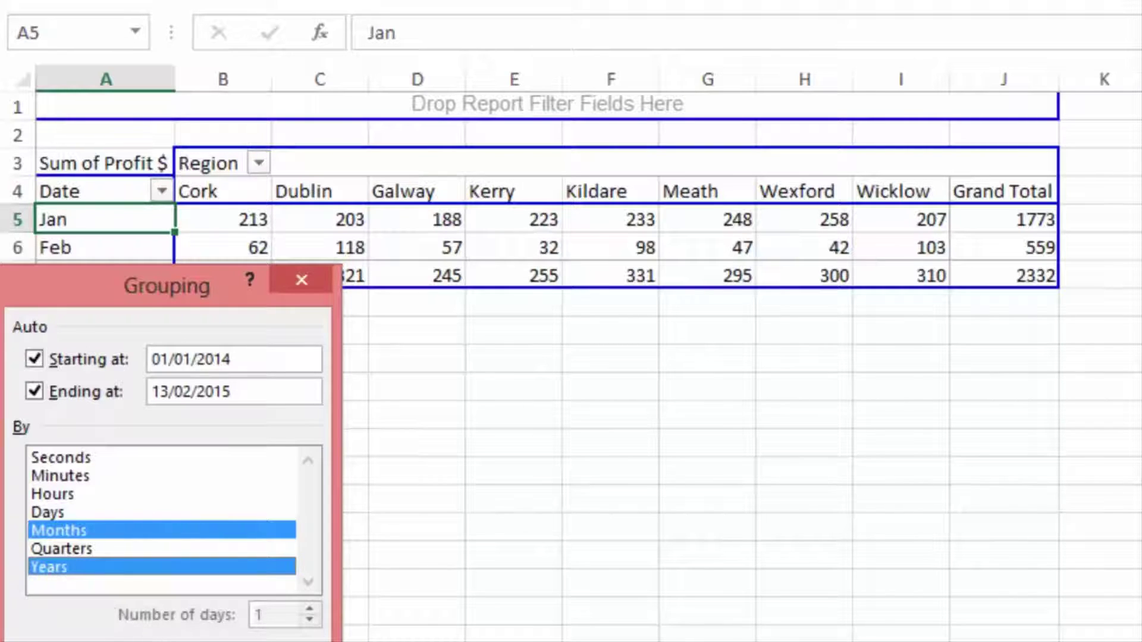
key(Return)
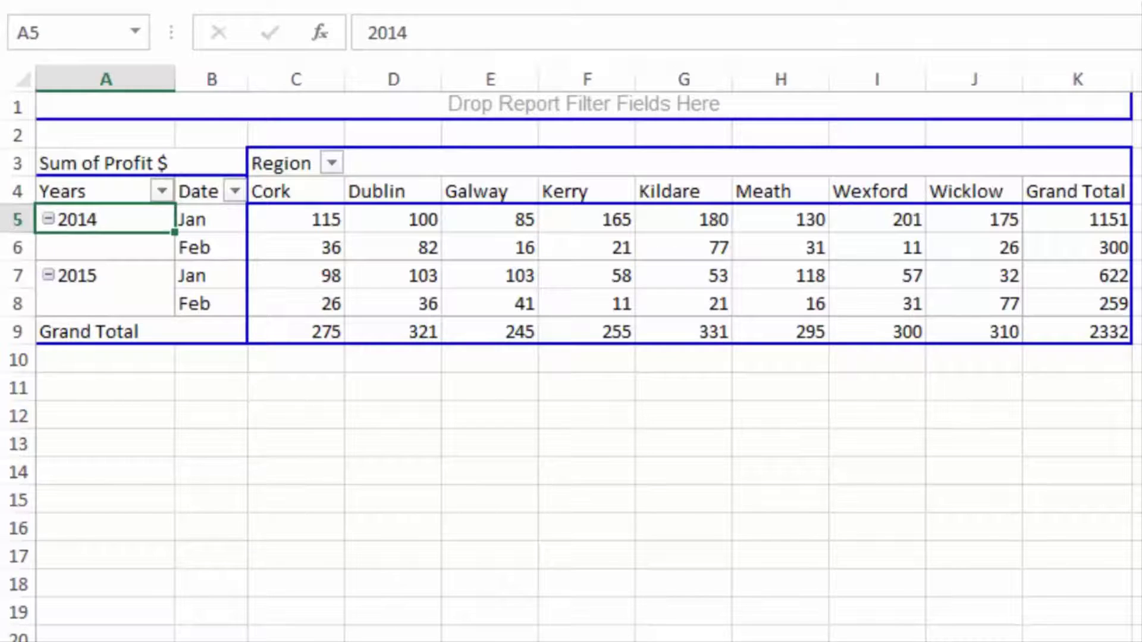
Step: Empty the PivotTable layout by removing the Years, Date, Region and Profit $ fields
click(1141, 409)
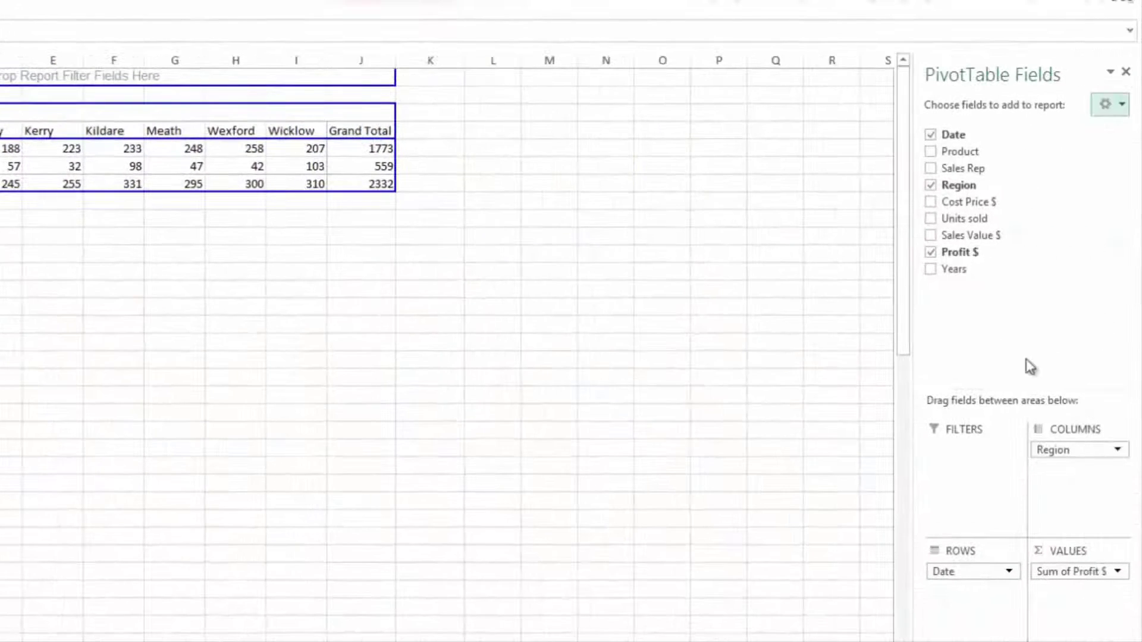
drag(989, 572, 1058, 323)
drag(1058, 450, 1044, 269)
drag(1057, 571, 1099, 315)
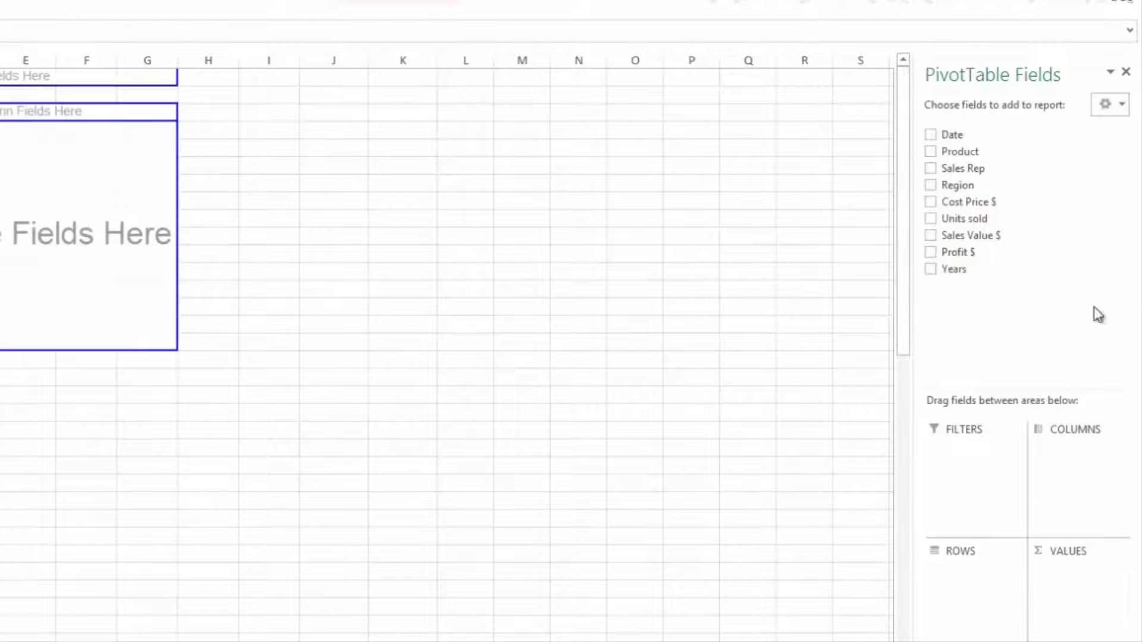
Step: Lay out the PivotTable with Sales Rep as rows, Product as columns and Cost Price $ as values
mouse_move(956, 168)
mouse_down()
mouse_move(996, 471)
mouse_move(962, 604)
mouse_move(969, 597)
mouse_up()
drag(959, 151, 1081, 452)
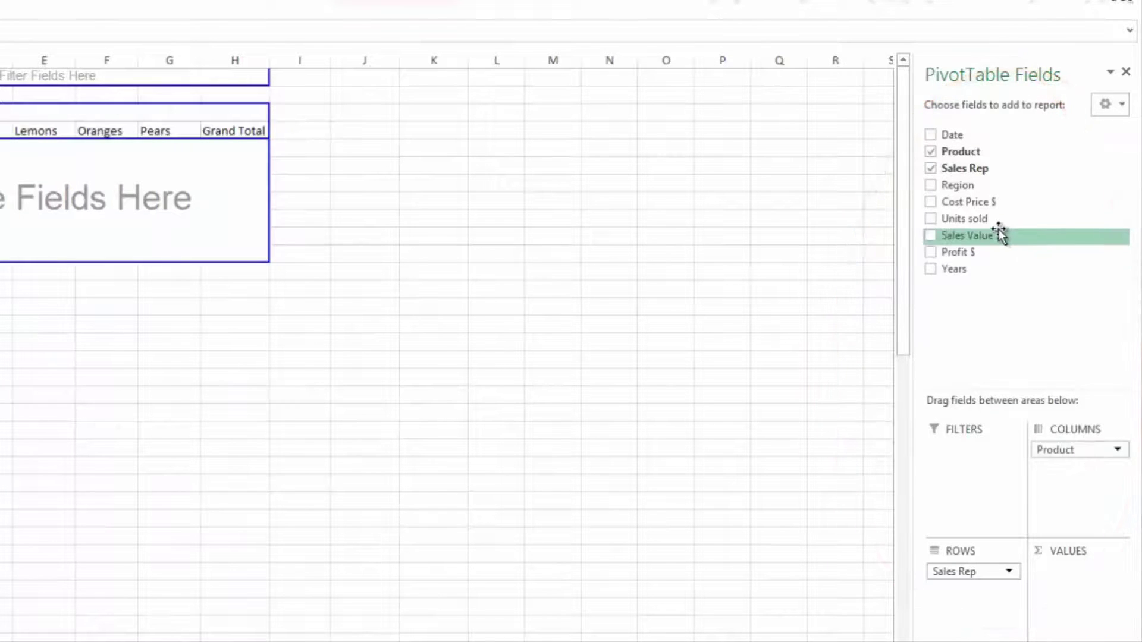
drag(981, 201, 1081, 584)
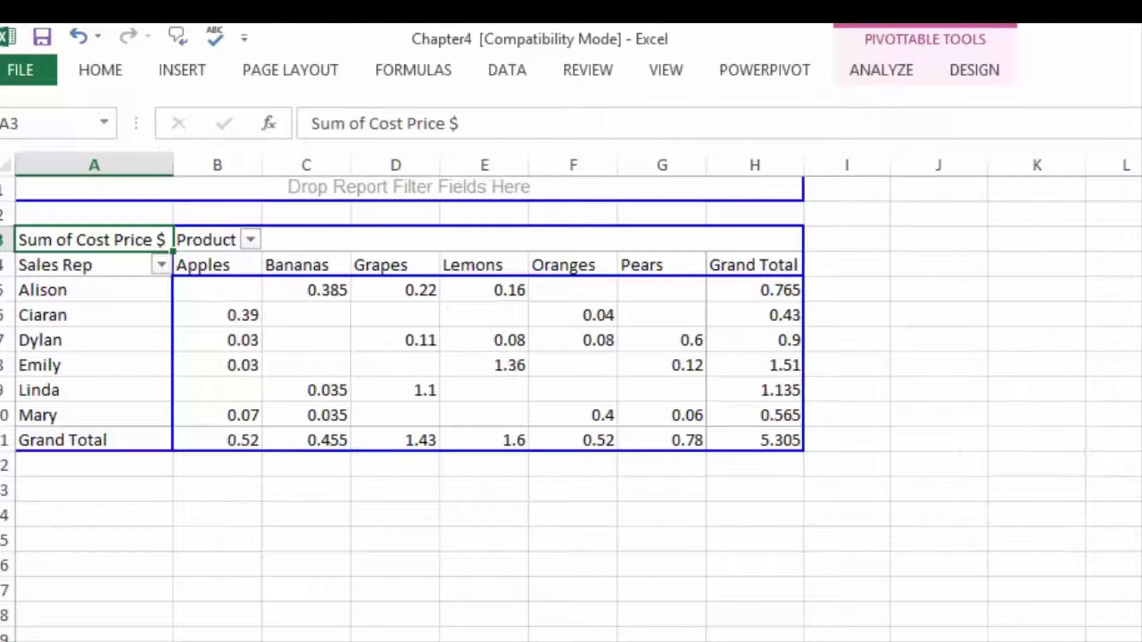
Step: Format the Cost Price $ value field with the Number category and 2 decimal places
click(232, 306)
right_click(232, 307)
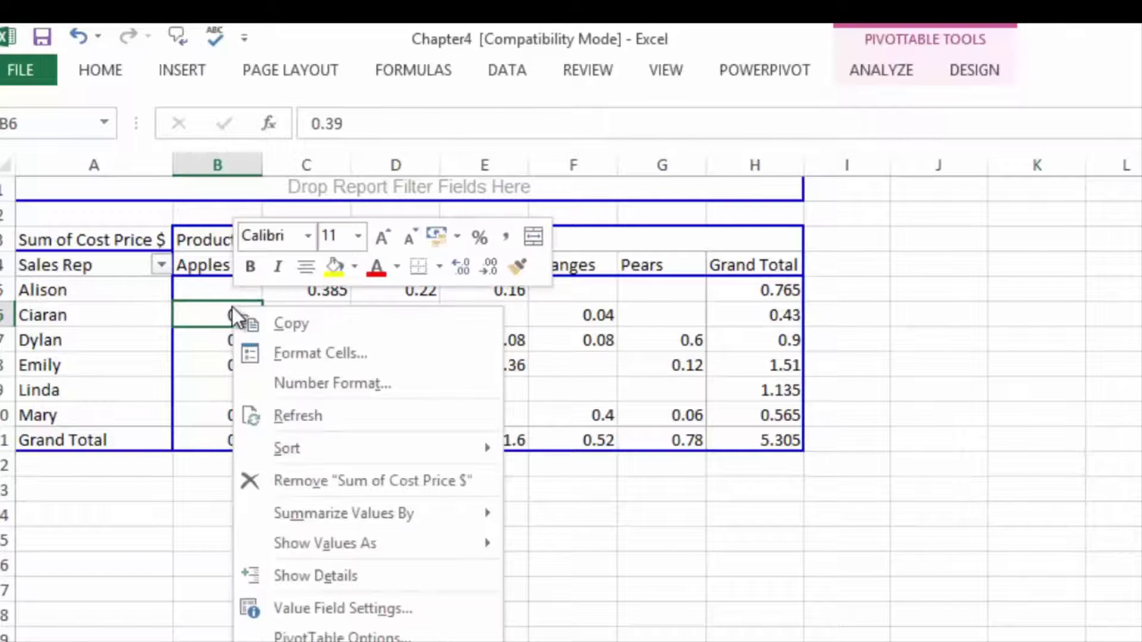
click(359, 609)
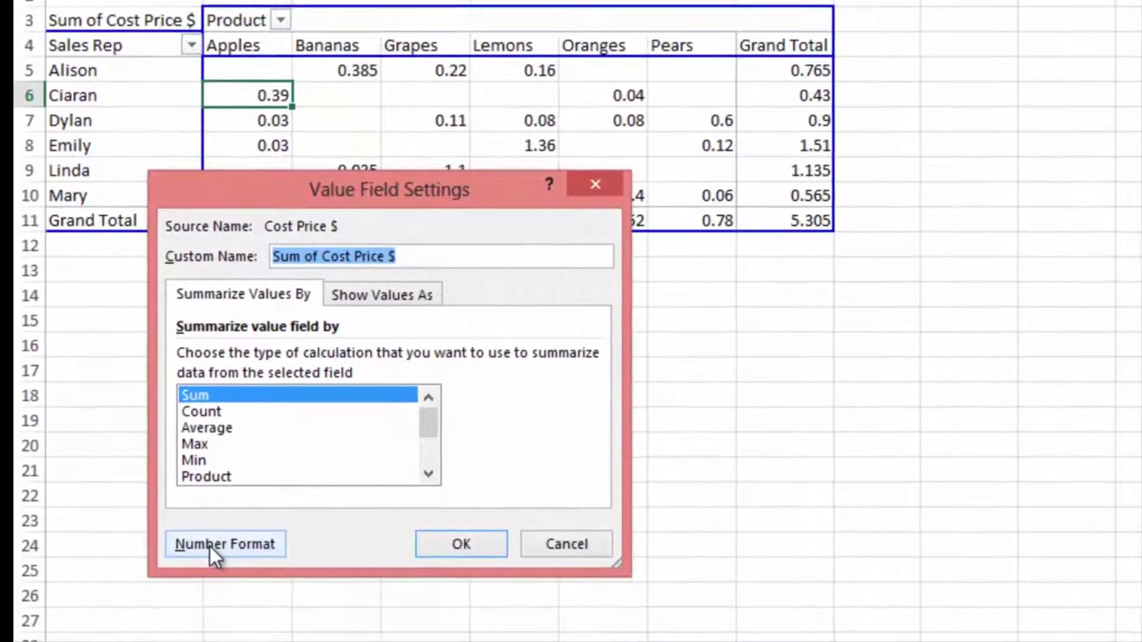
click(209, 546)
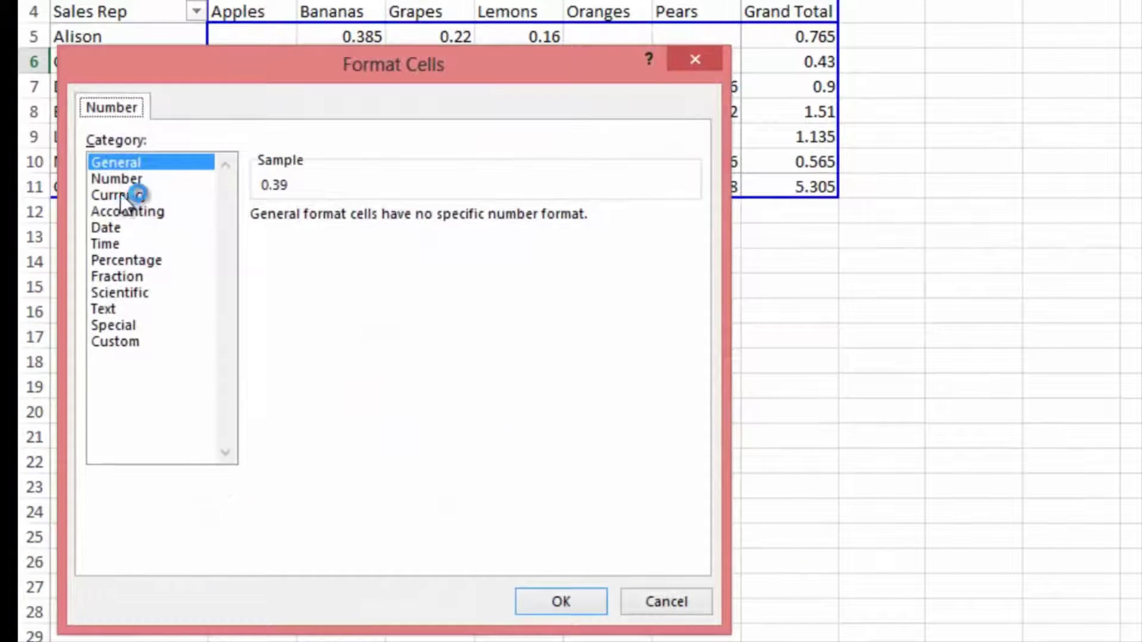
click(130, 179)
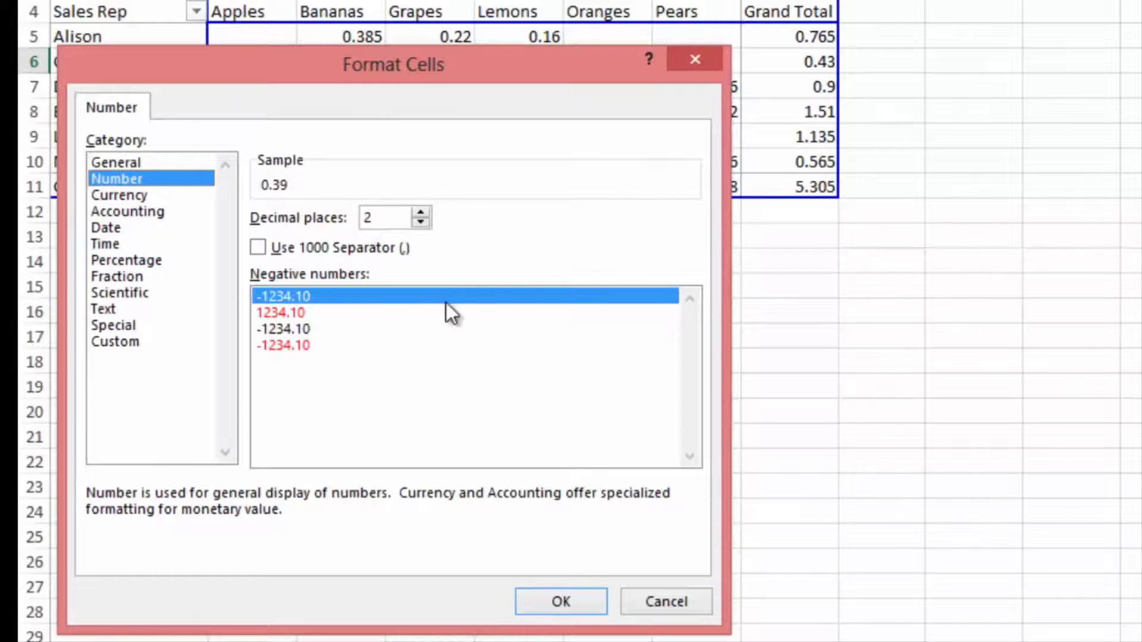
click(555, 602)
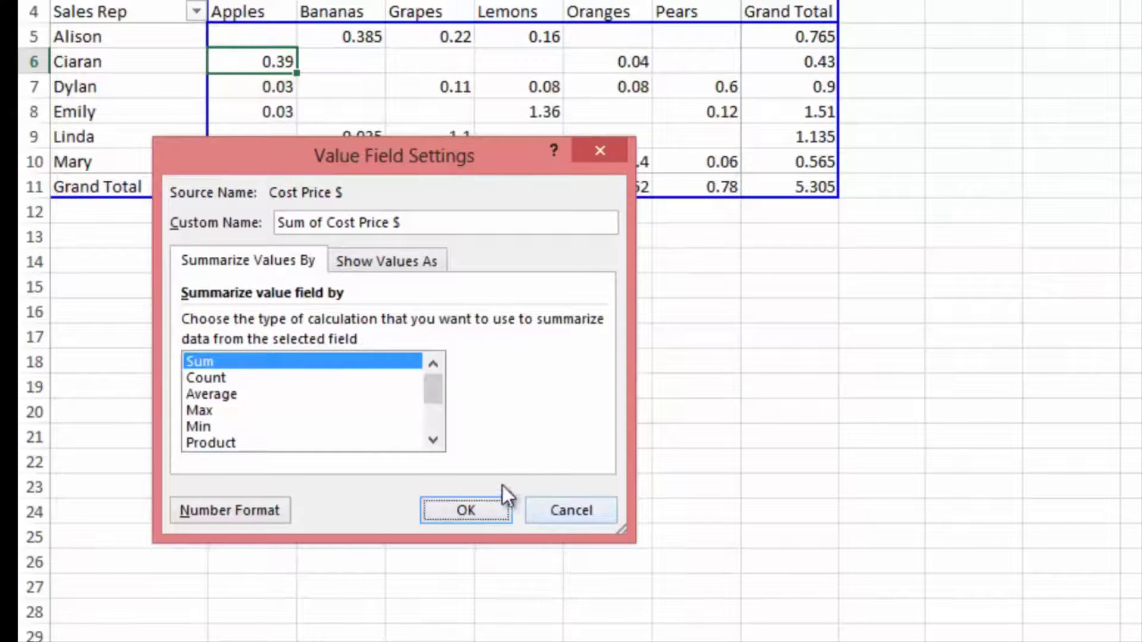
click(476, 510)
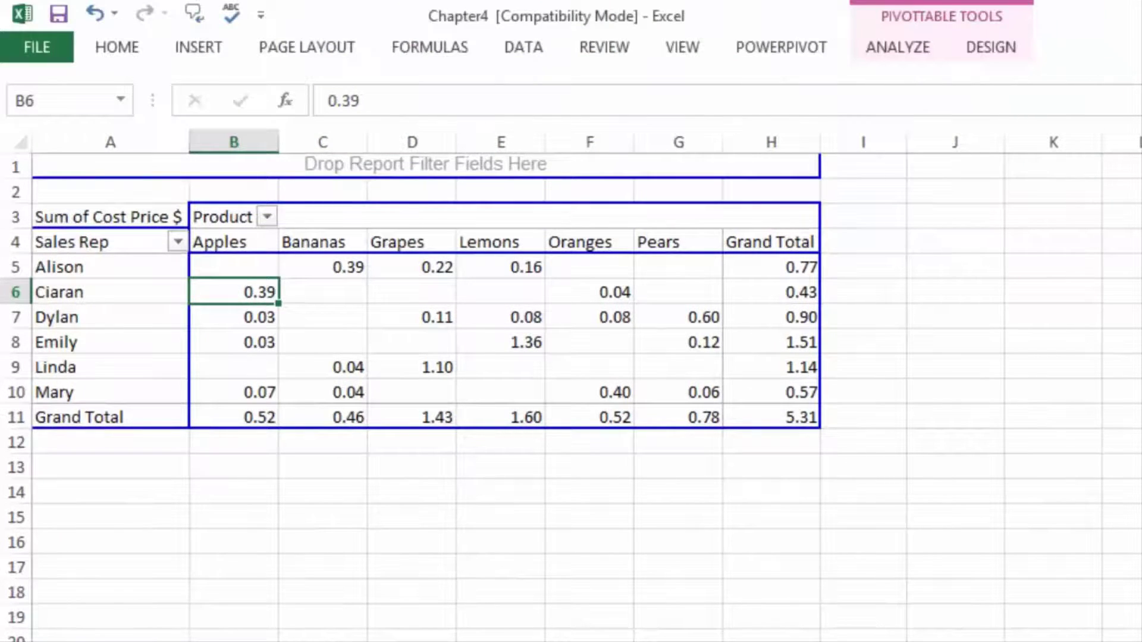
Step: Try a teal Medium PivotTable style on the cost price report
click(1001, 52)
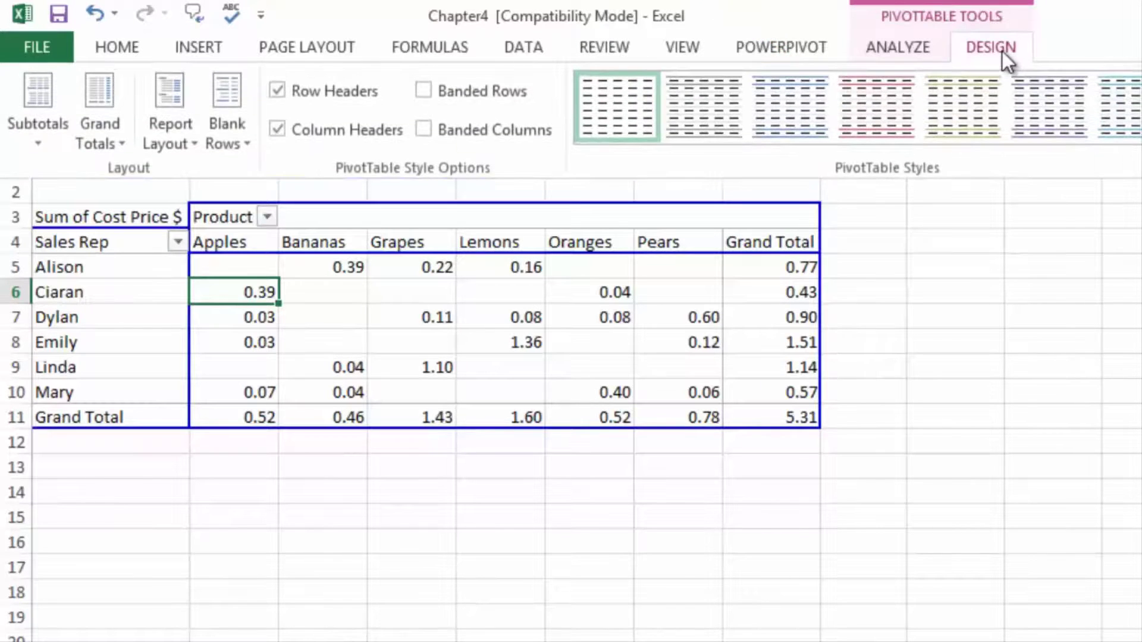
click(901, 48)
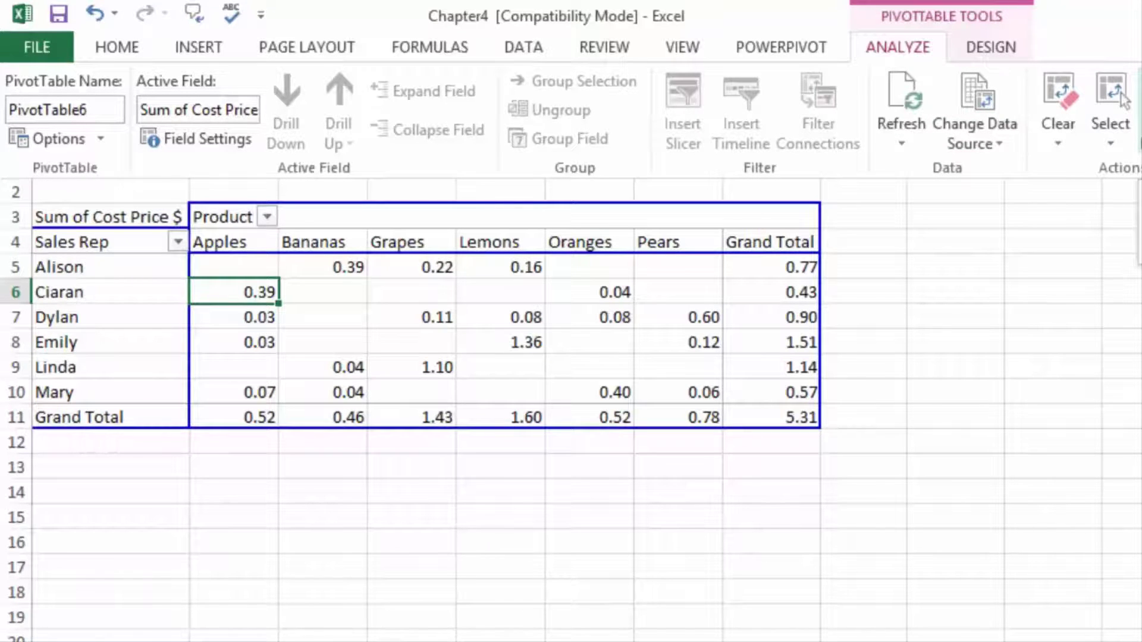
click(1000, 48)
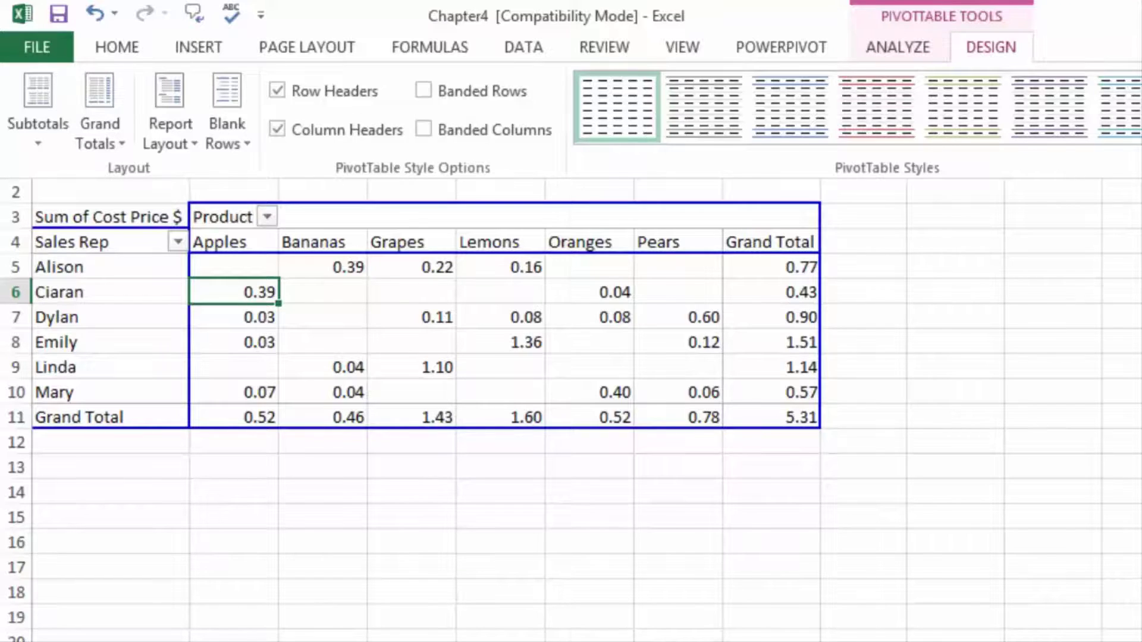
click(1137, 149)
click(1032, 540)
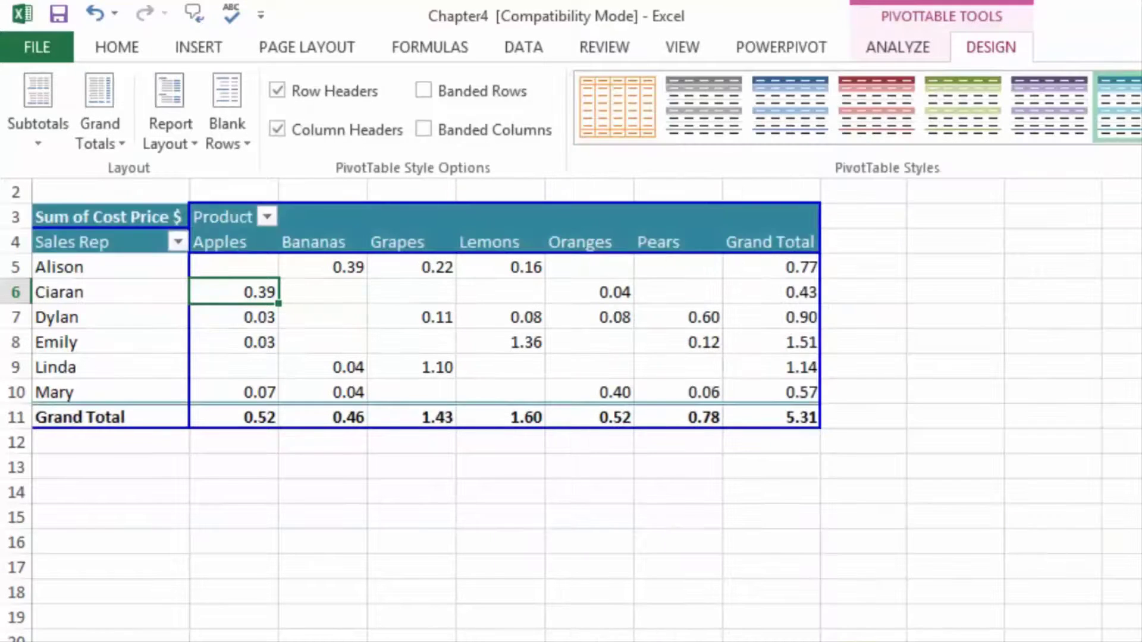
Step: Try other PivotTable styles on the report and restore the plain, uncolored Light style
click(1137, 149)
scroll(857, 357, down, 3)
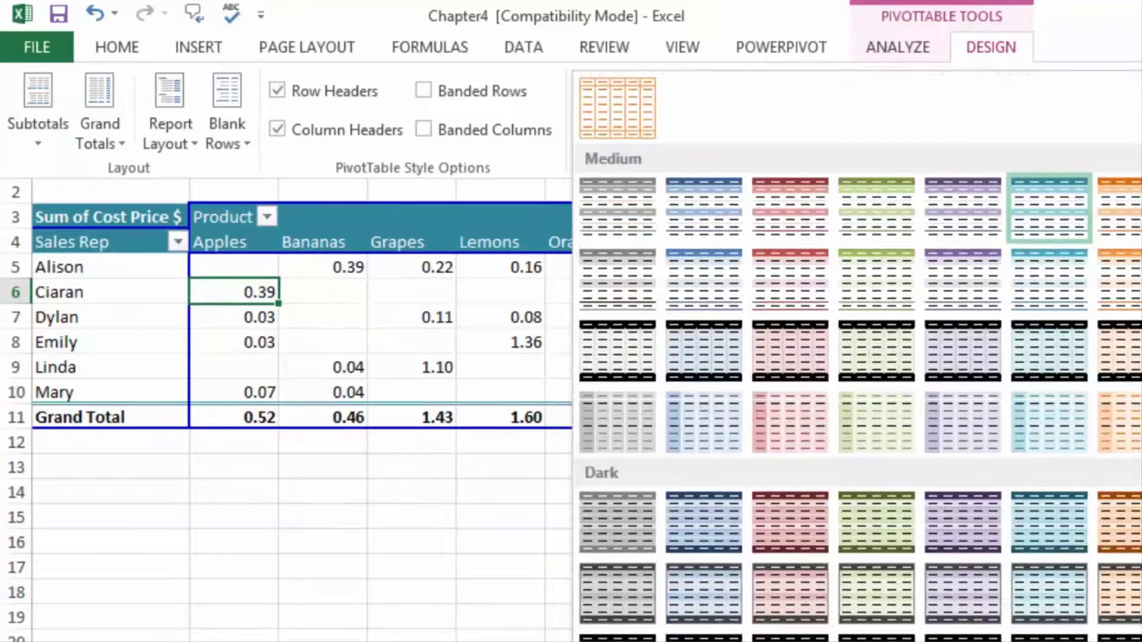
click(791, 345)
click(1137, 148)
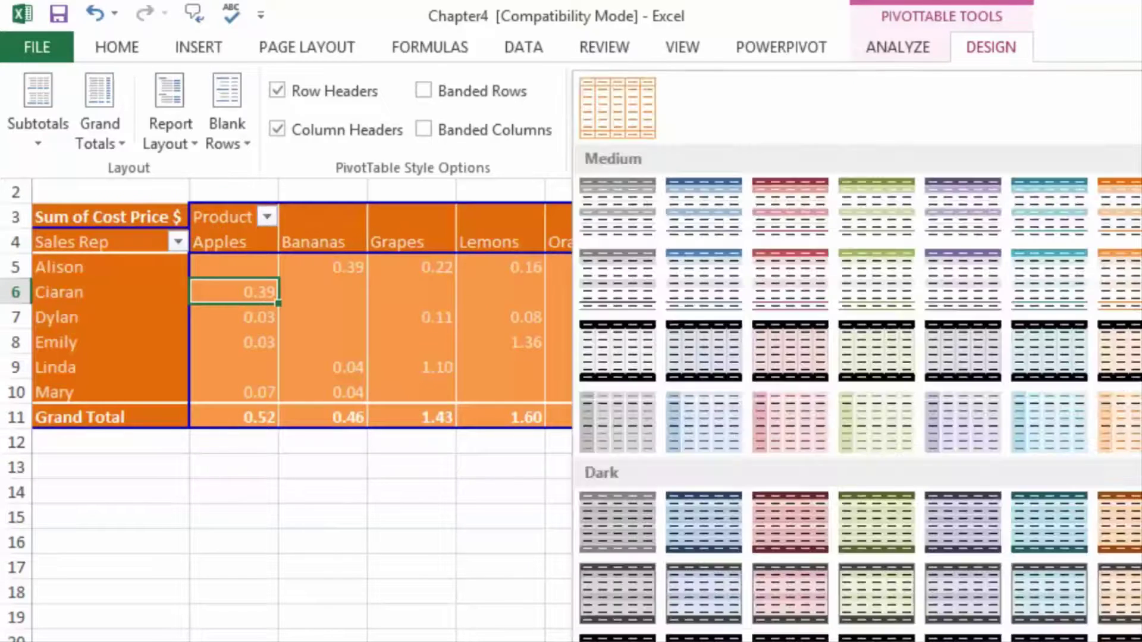
scroll(686, 213, up, 5)
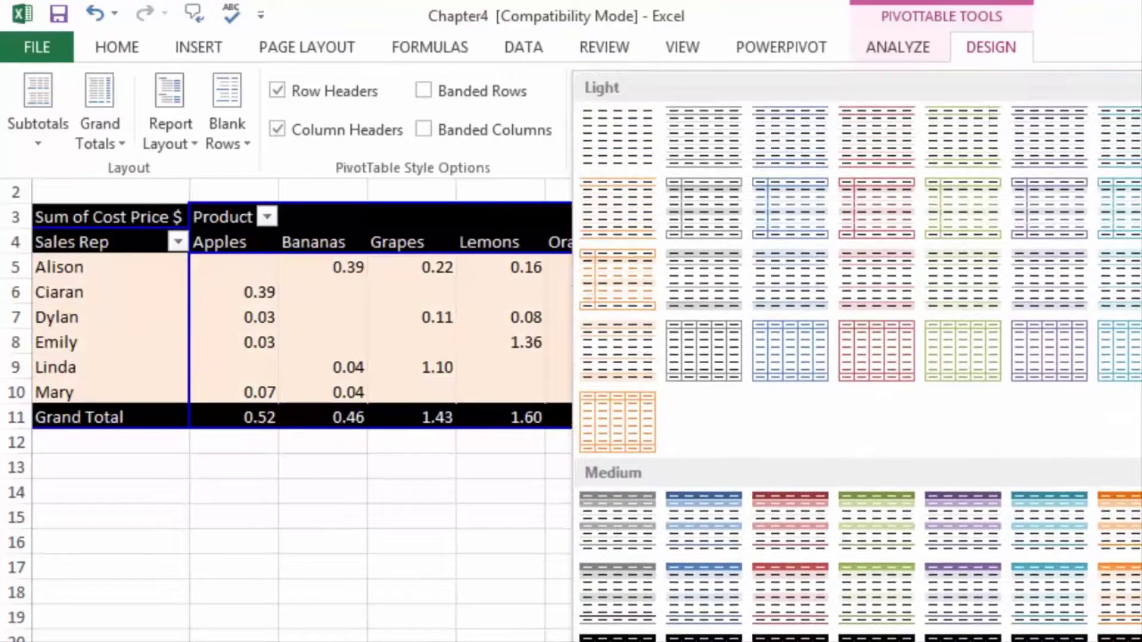
click(622, 141)
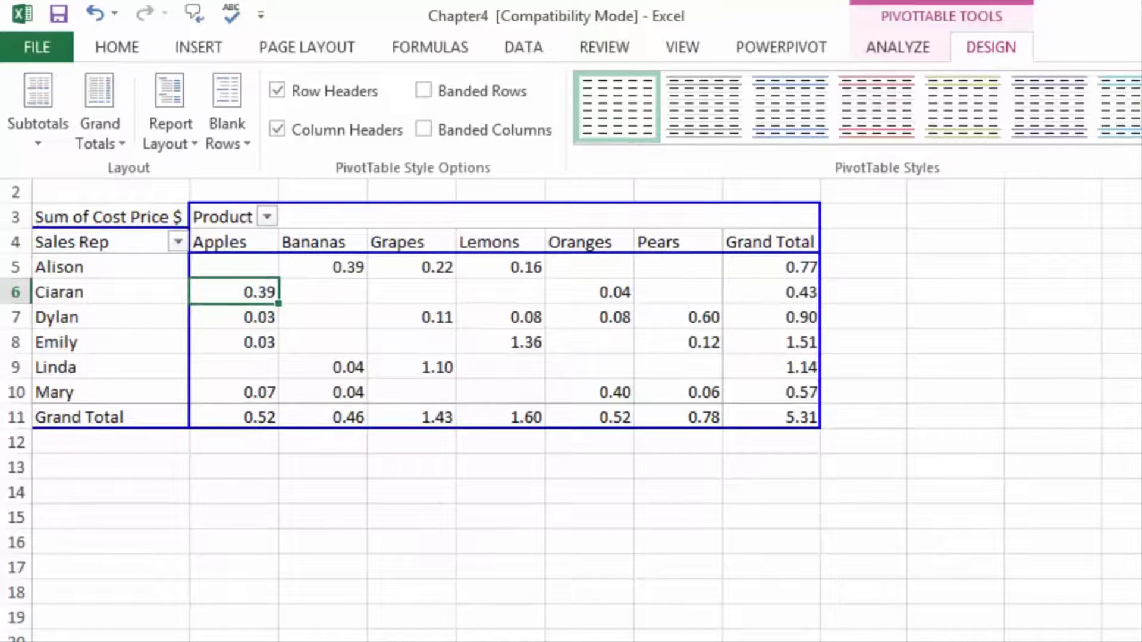
key(Escape)
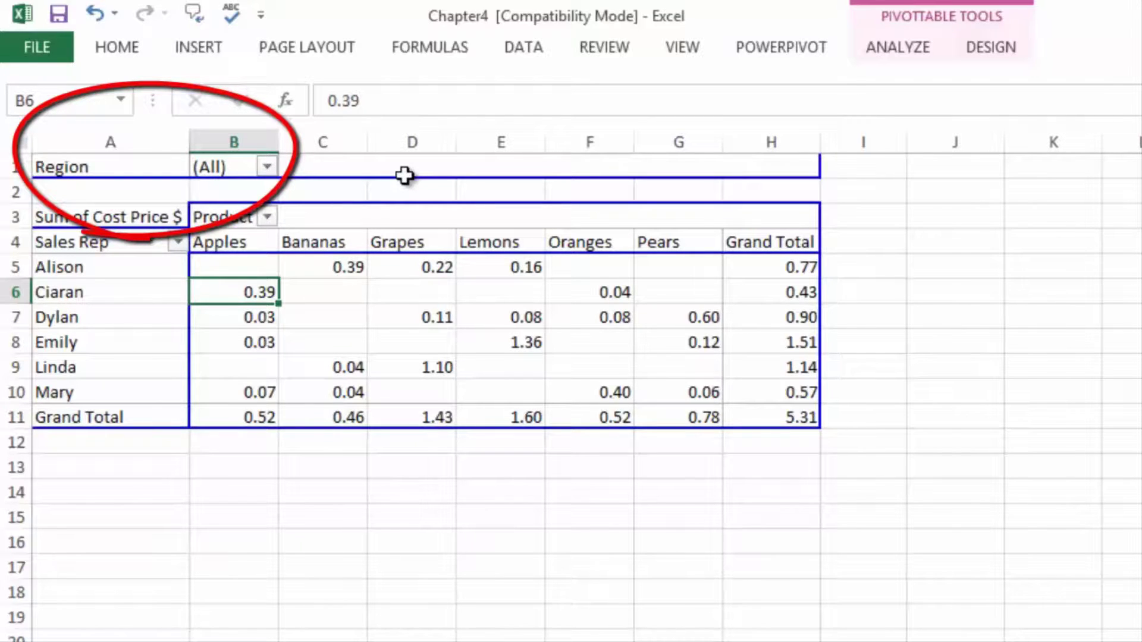
Step: Filter the PivotTable's Region report filter to Cork, and extend the filter to include Kerry and Meath
click(267, 166)
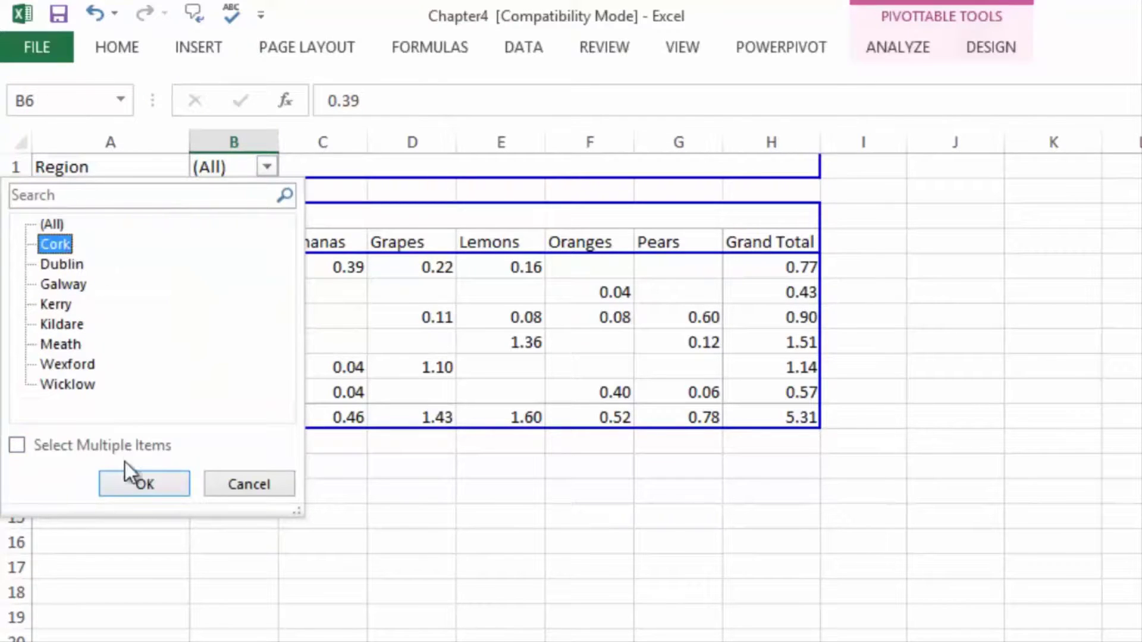
click(136, 484)
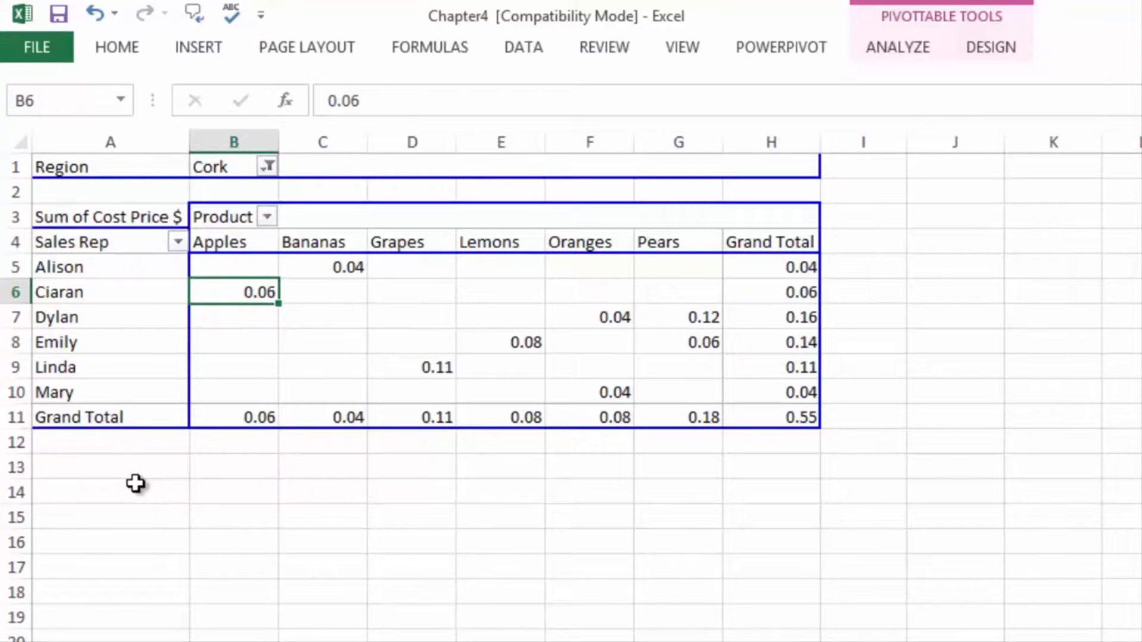
click(267, 165)
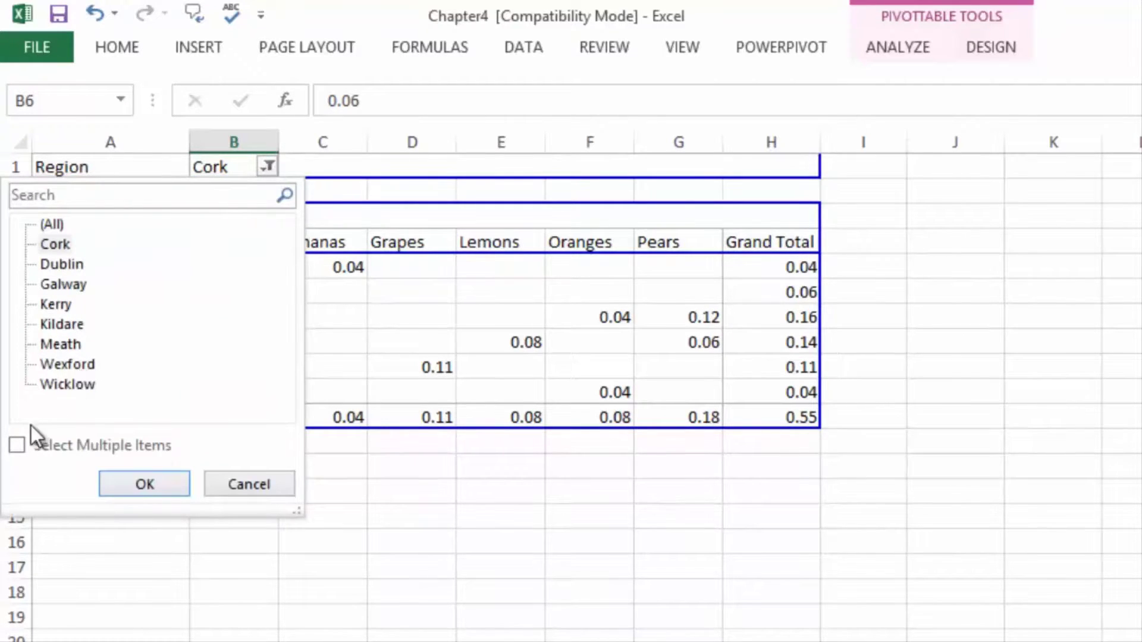
click(18, 446)
click(46, 306)
click(44, 343)
click(149, 484)
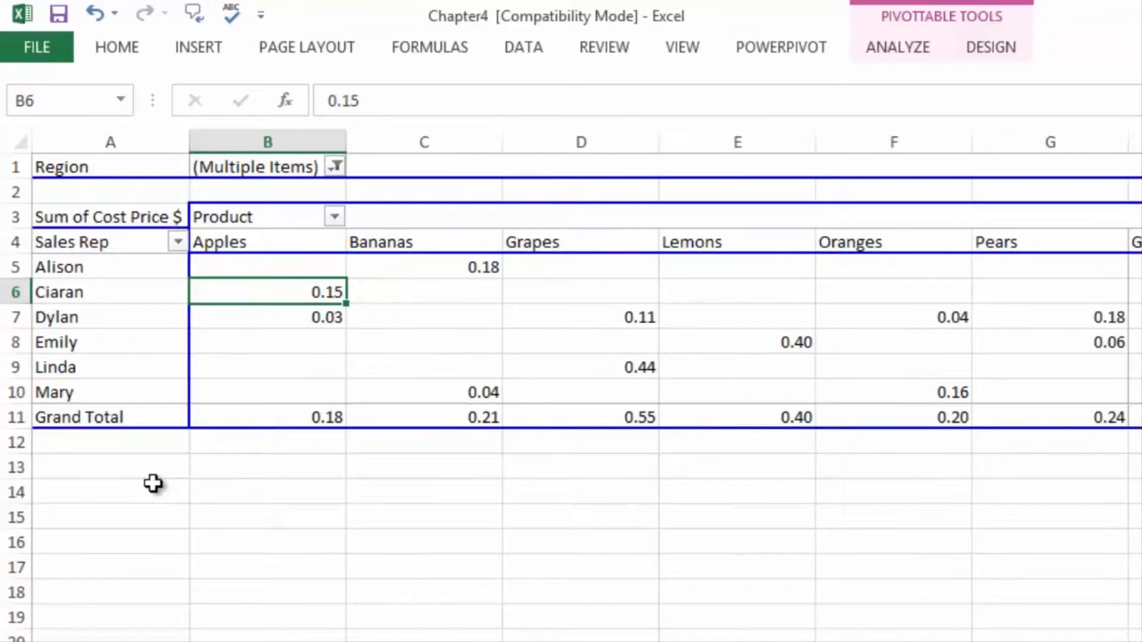
Step: Reset the Region report filter to include all regions
click(336, 166)
click(82, 224)
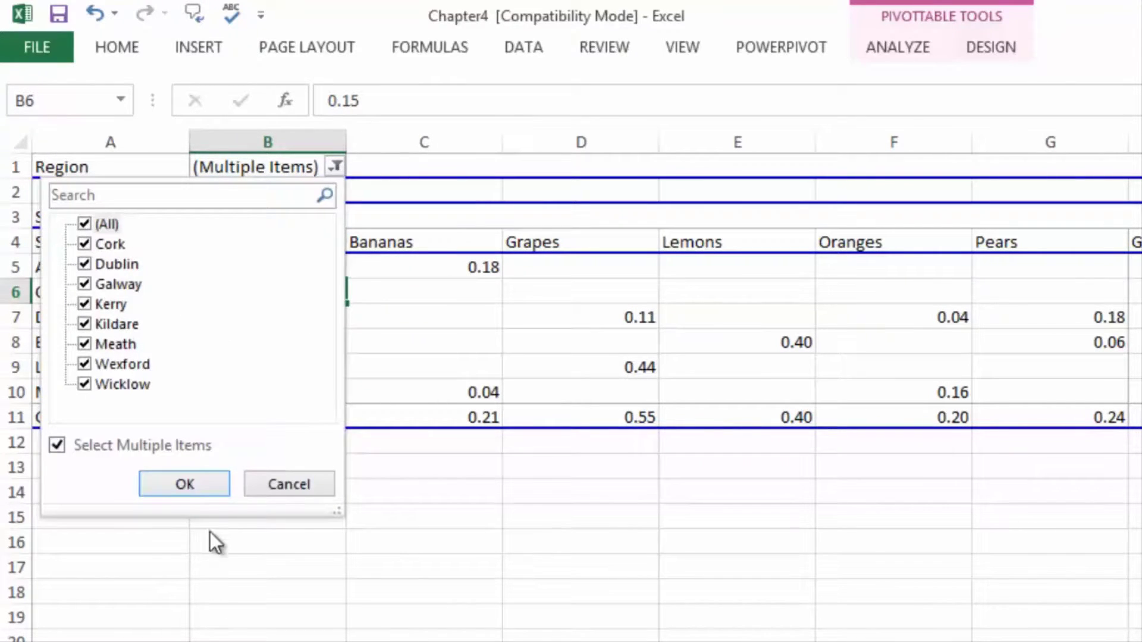
click(196, 485)
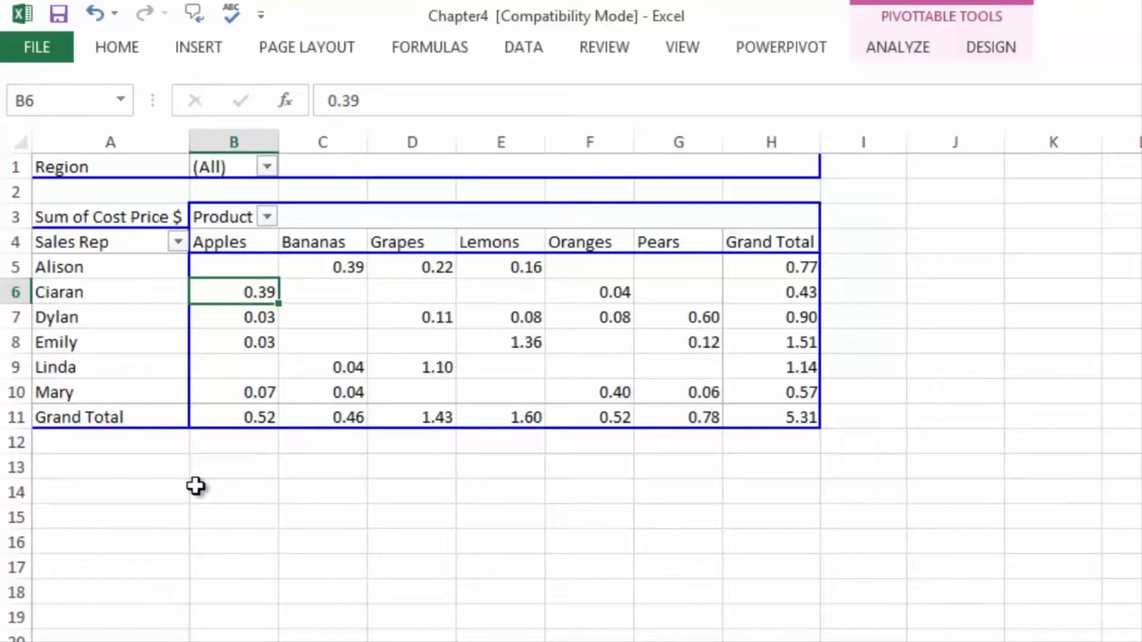
Step: Generate a separate worksheet for every Region using Show Report Filter Pages
click(883, 48)
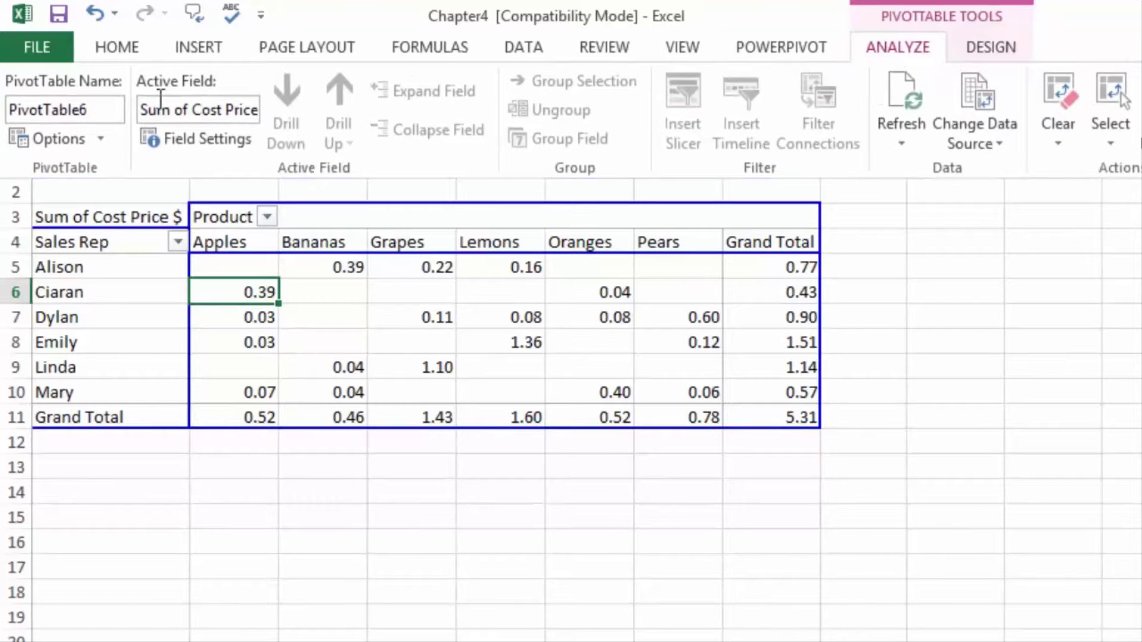
click(102, 139)
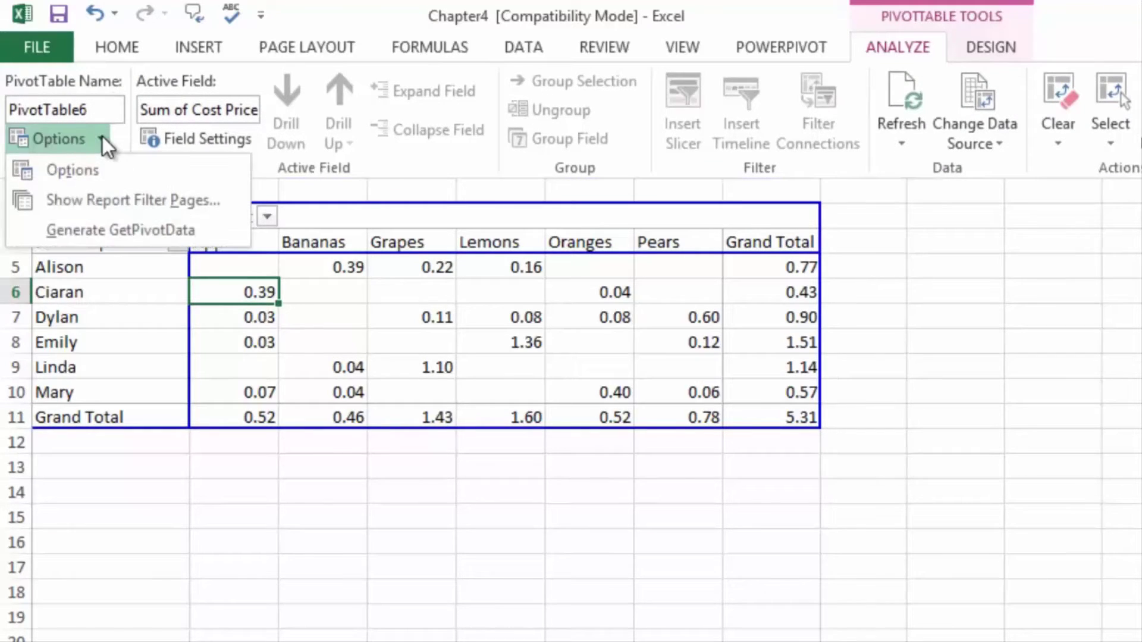
click(122, 203)
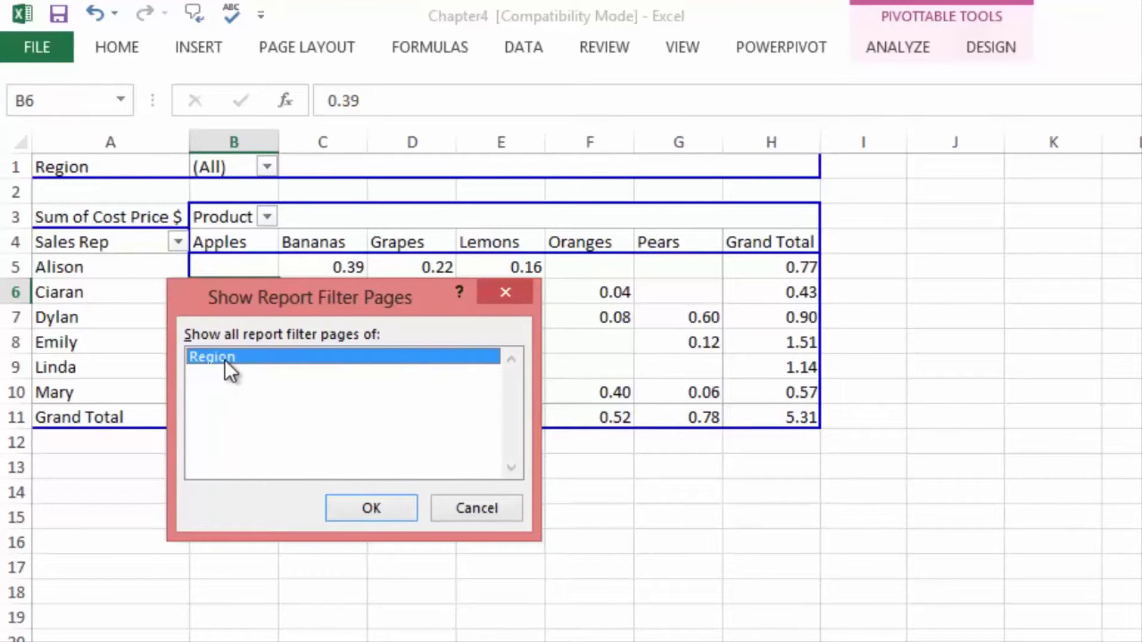
click(374, 505)
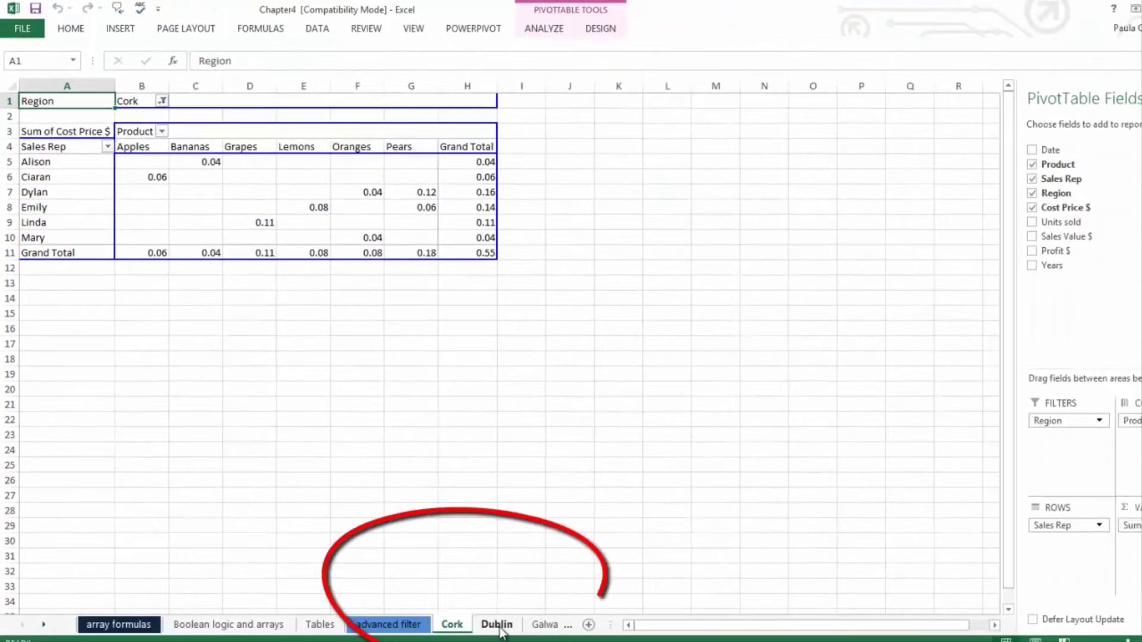
Step: Look through the region worksheets from Dublin to Wexford and review each filtered PivotTable
click(498, 625)
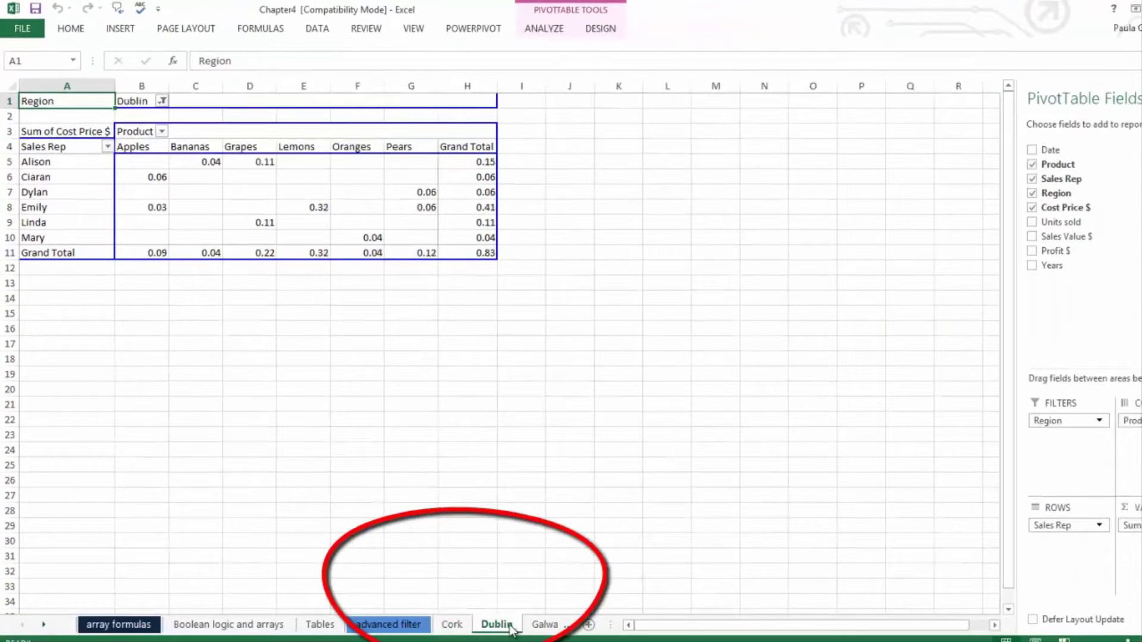
click(542, 626)
click(513, 626)
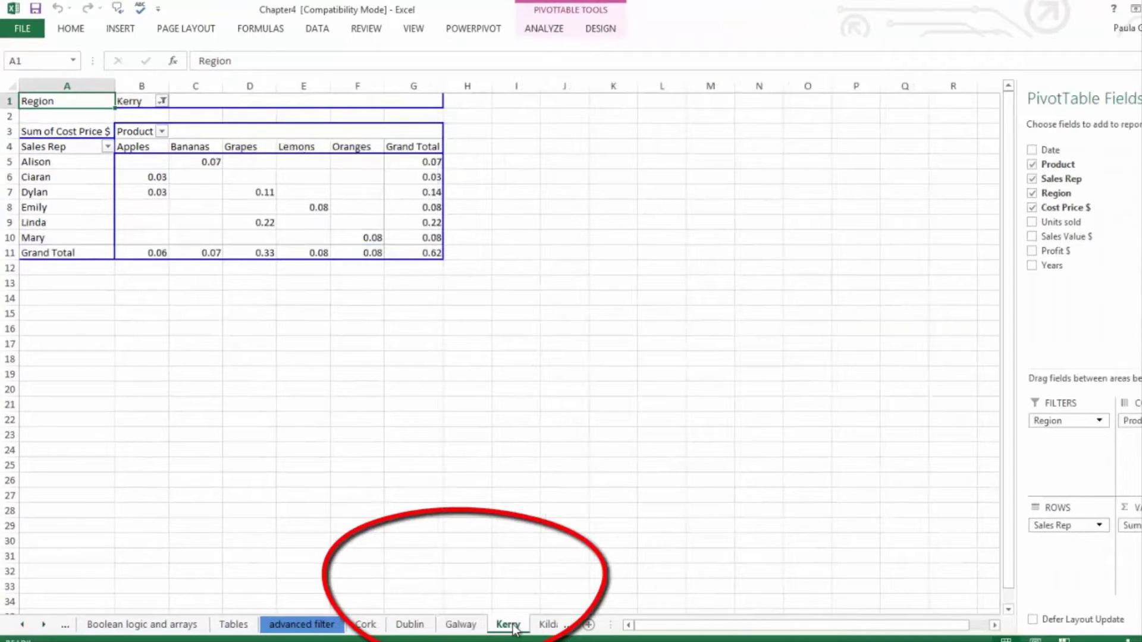
click(539, 626)
click(473, 626)
click(521, 626)
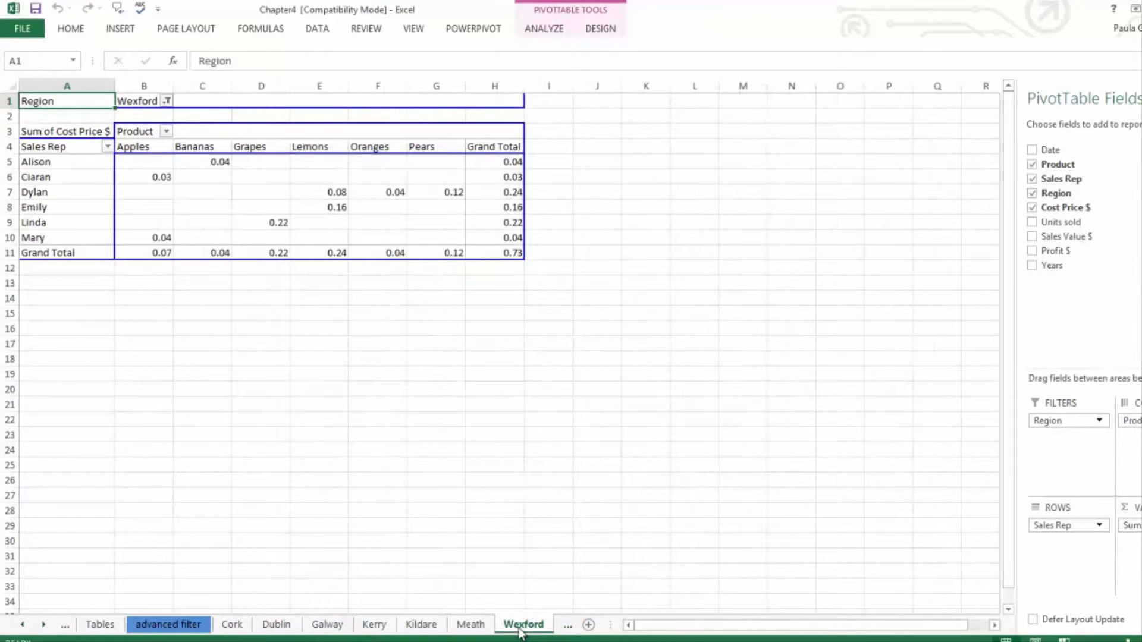